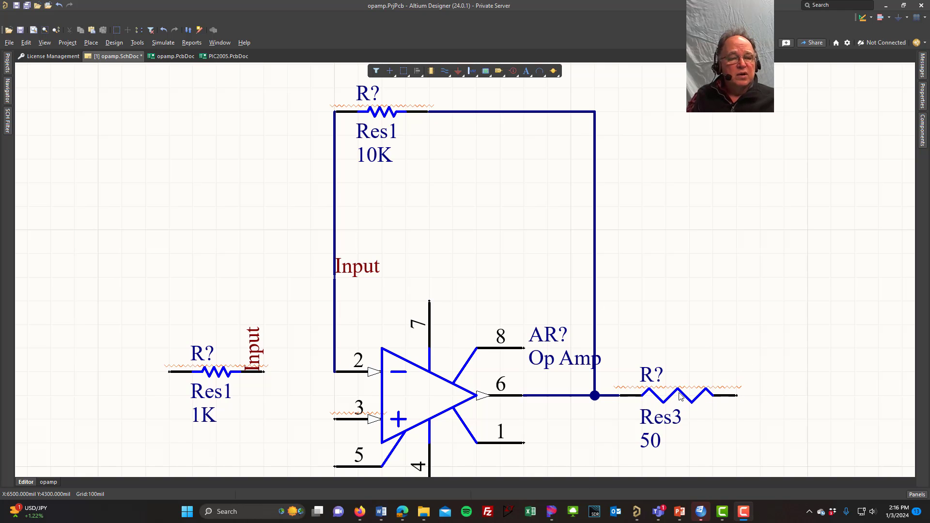
mouse_move(667, 391)
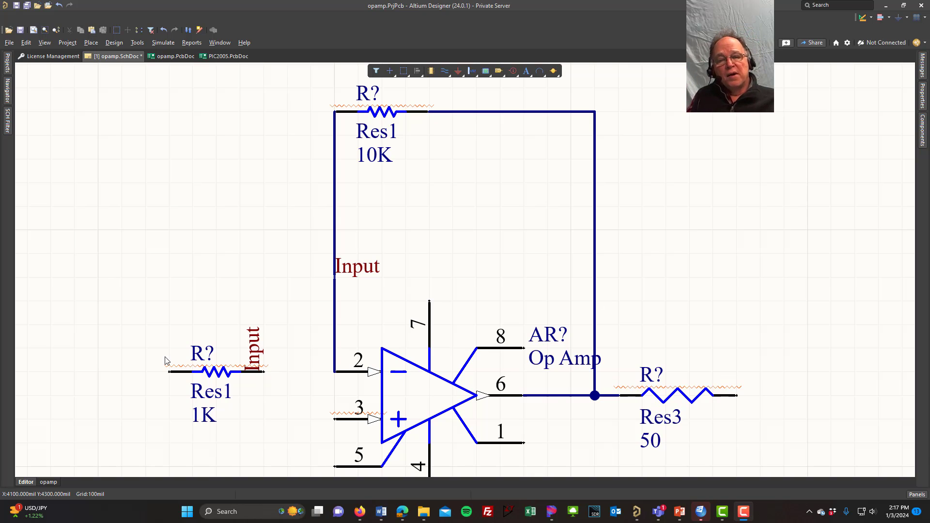
click(210, 355)
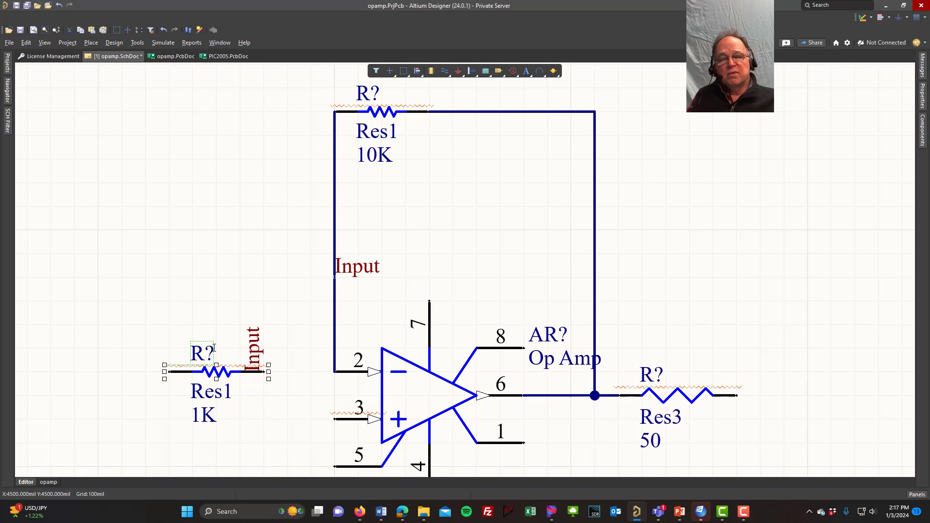
click(212, 354)
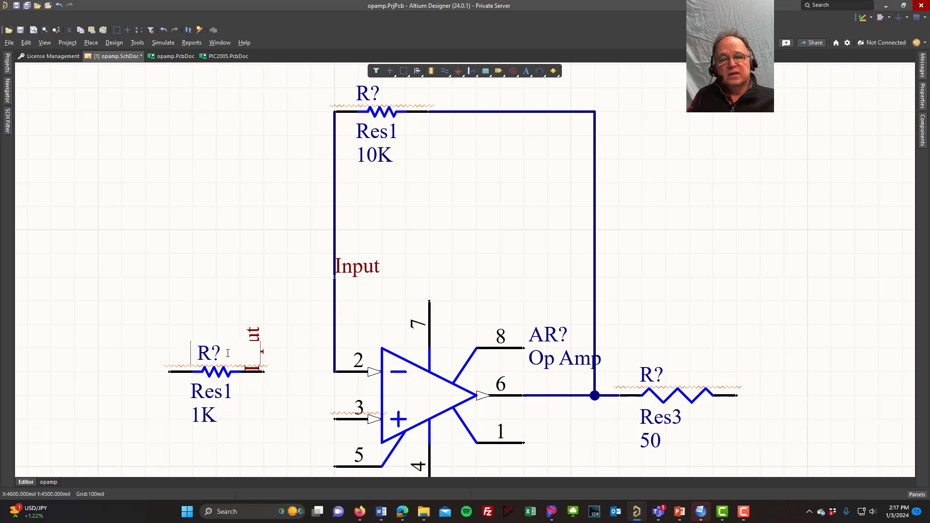
key(BackSpace)
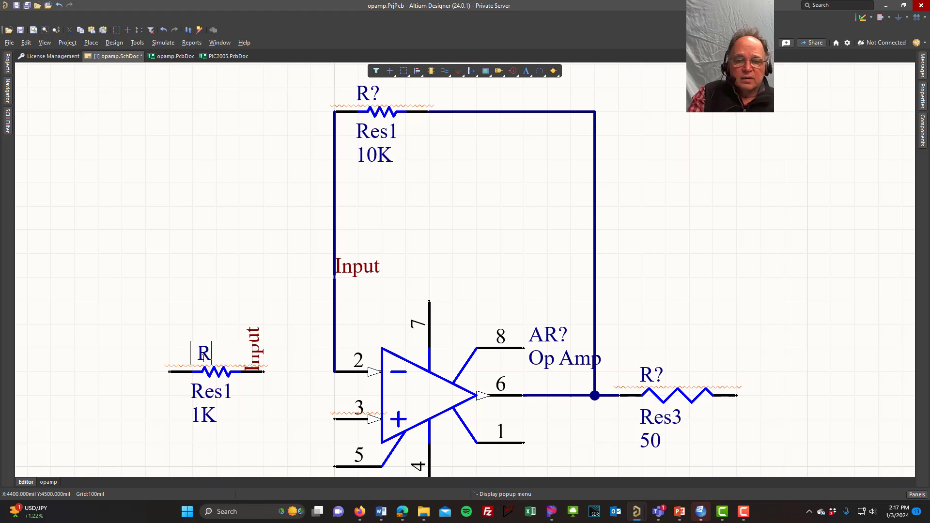
text(1)
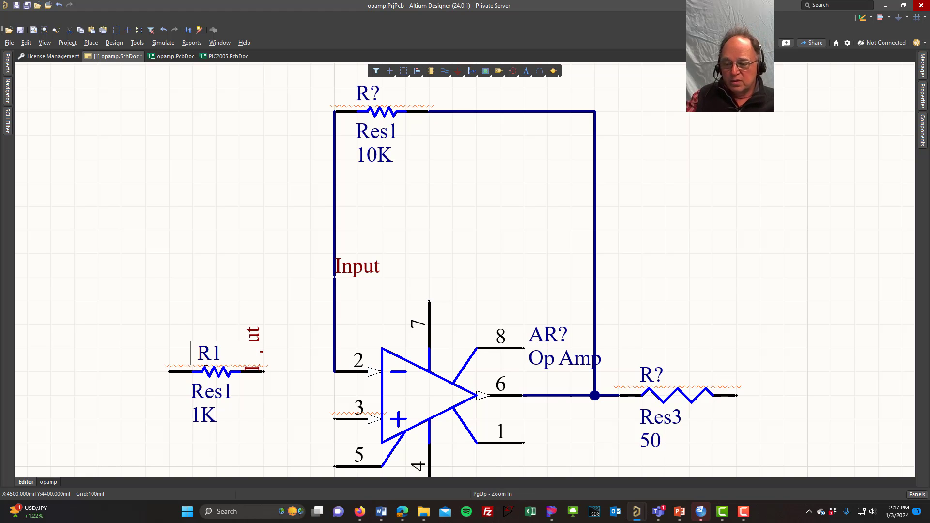
key(Escape)
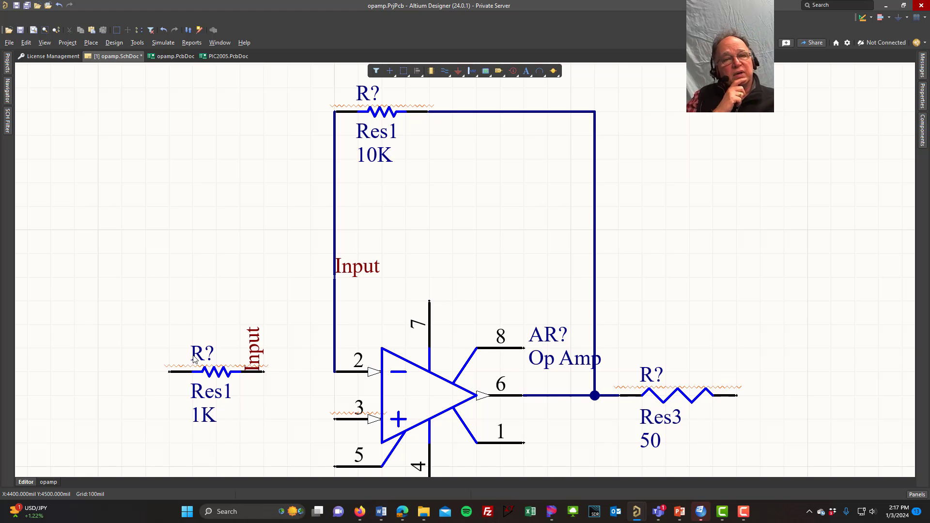
- Inspect the designator of the 1K input resistor in its component properties
click(216, 374)
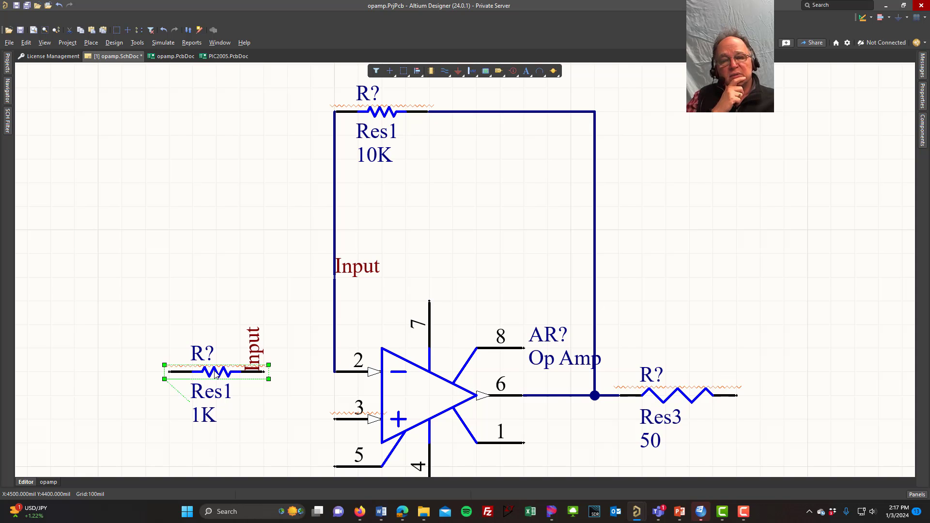
click(922, 97)
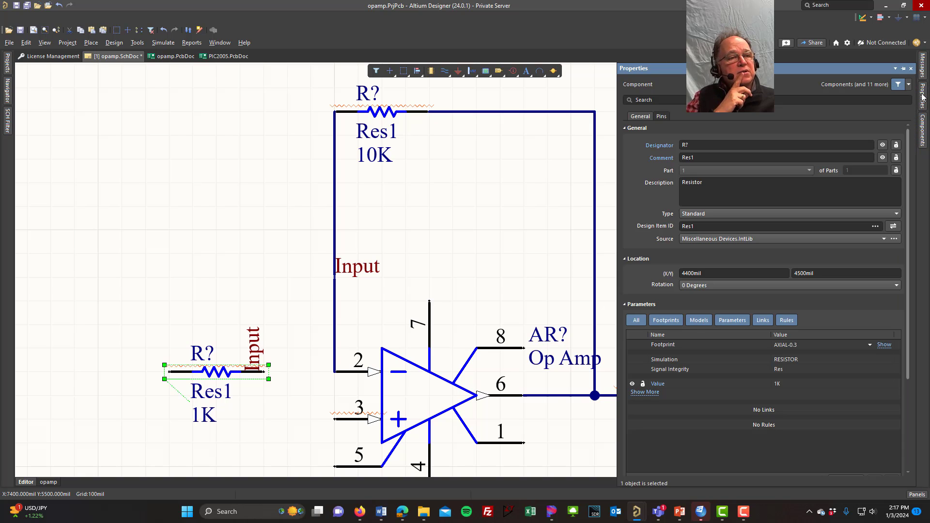
click(696, 145)
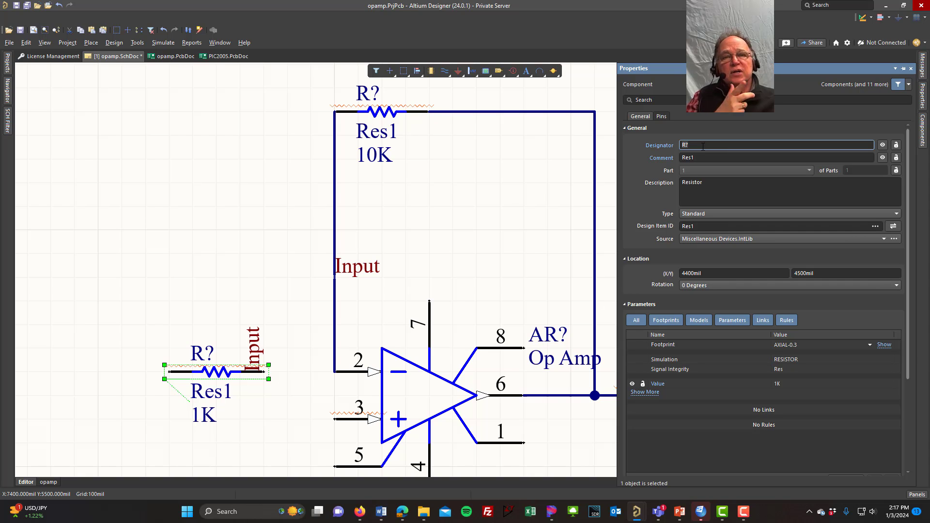
click(218, 211)
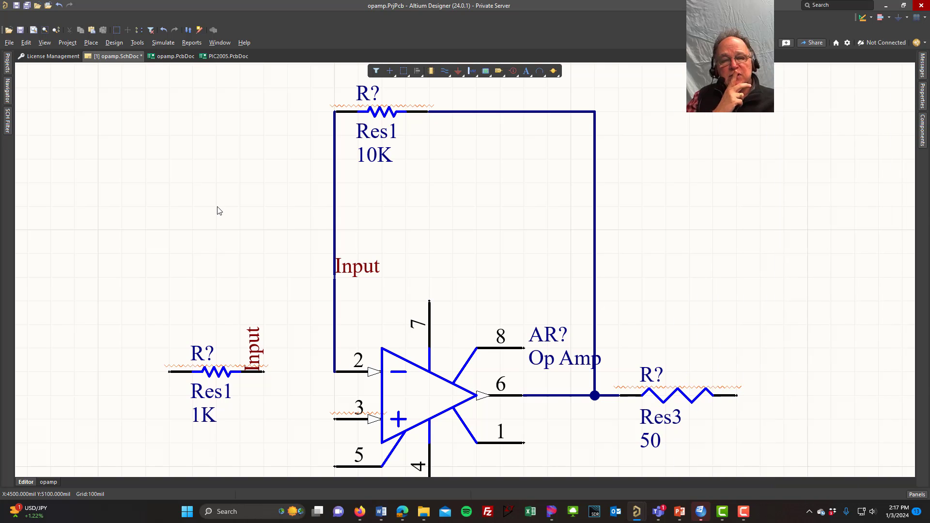
- Review the Annotate Schematics configuration and its proposed change list, and close it without applying changes
click(137, 43)
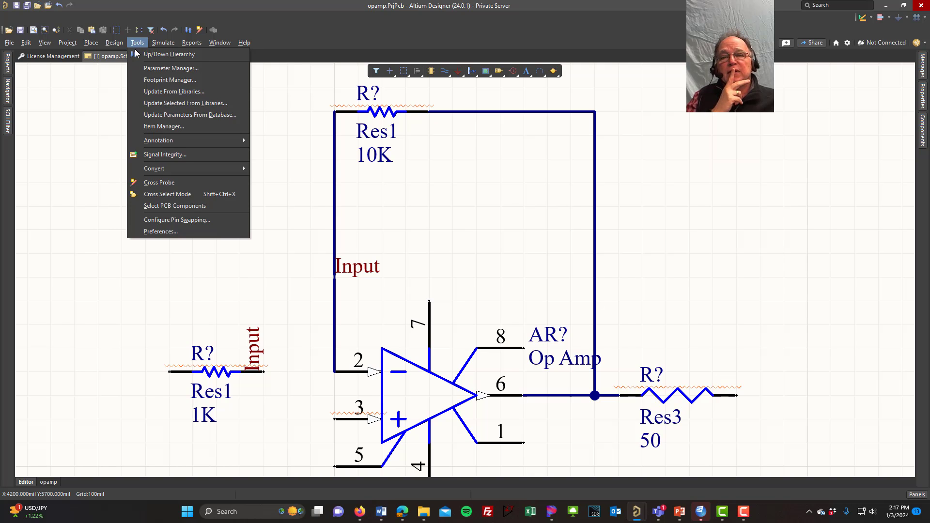
mouse_move(195, 140)
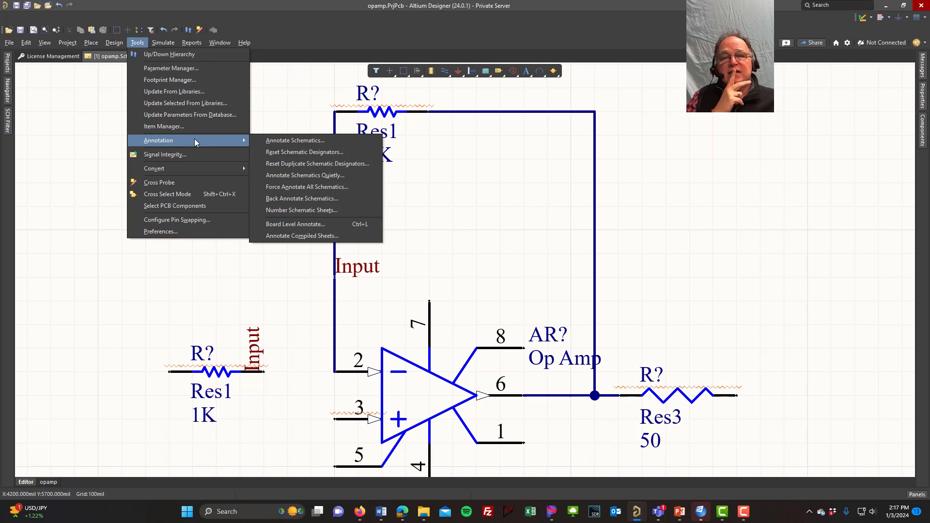
click(291, 139)
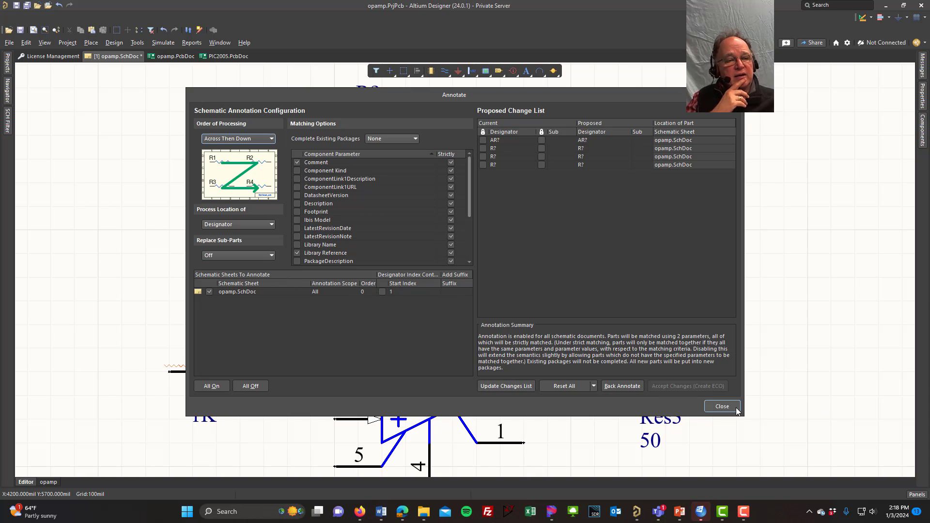
click(722, 407)
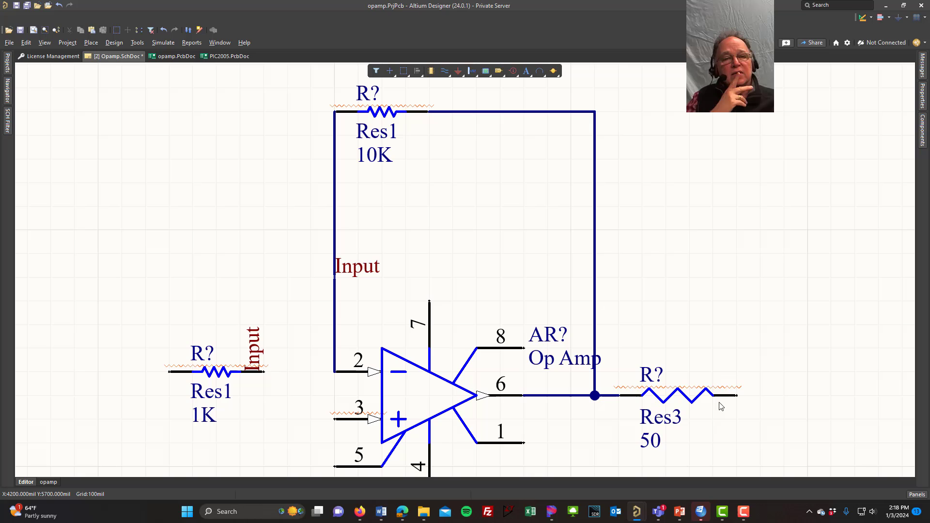
- Number all unassigned component designators automatically with Annotate Schematics Quietly and accept the changes
click(137, 43)
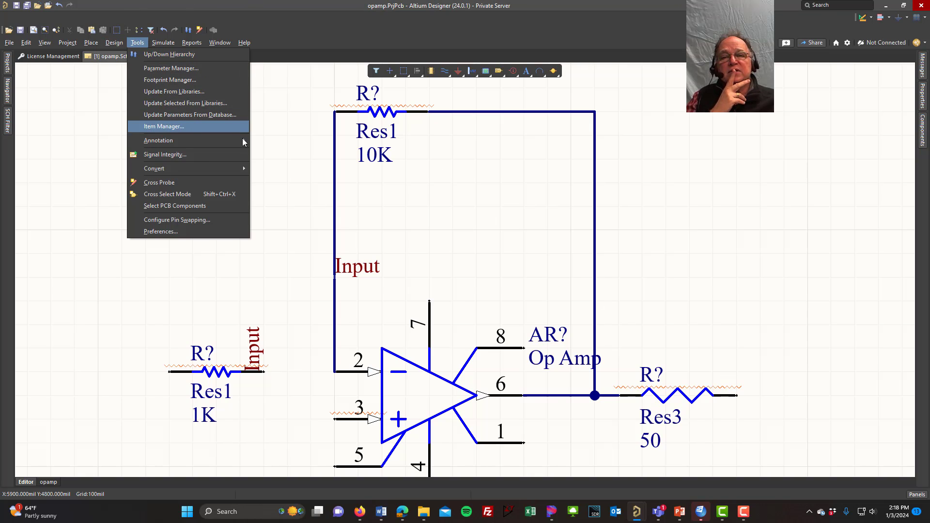
mouse_move(243, 141)
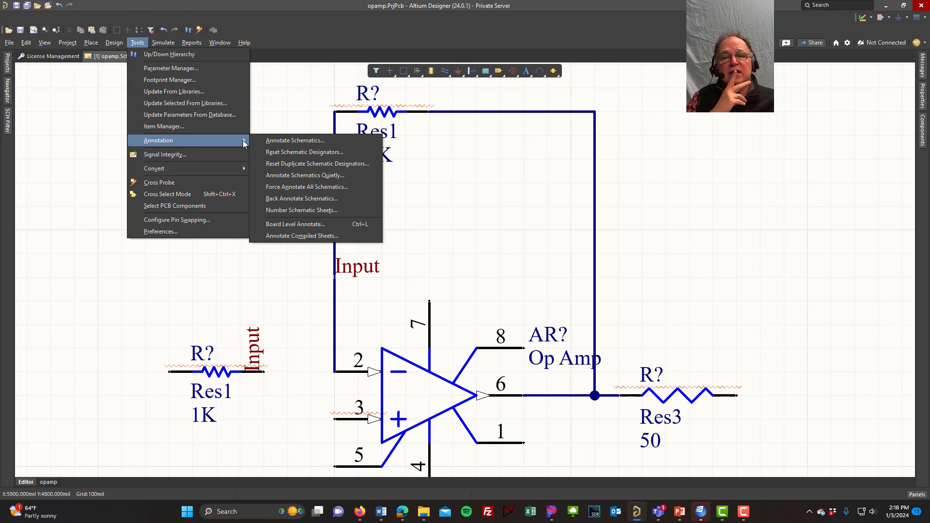
click(299, 177)
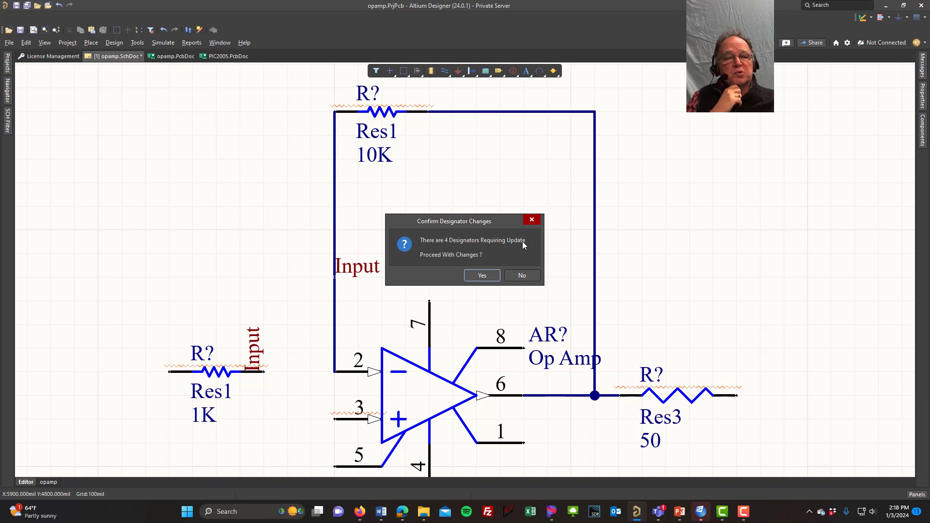
click(475, 274)
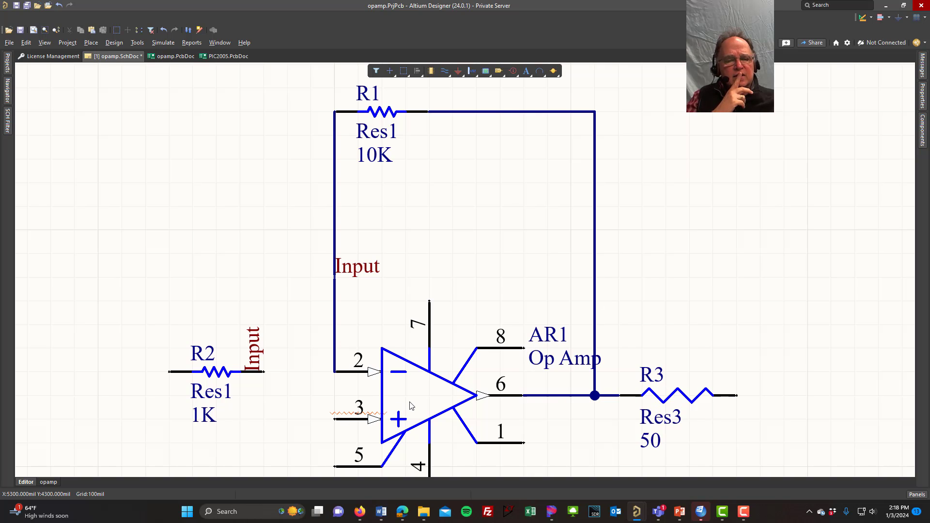
- Rename the op amp's designator as U1 and save the schematic
click(552, 338)
click(555, 333)
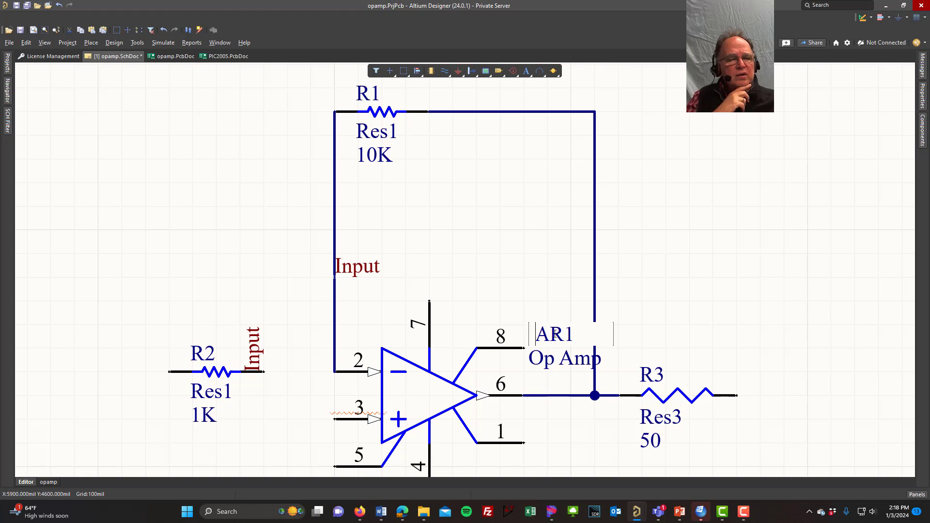
drag(565, 334, 542, 335)
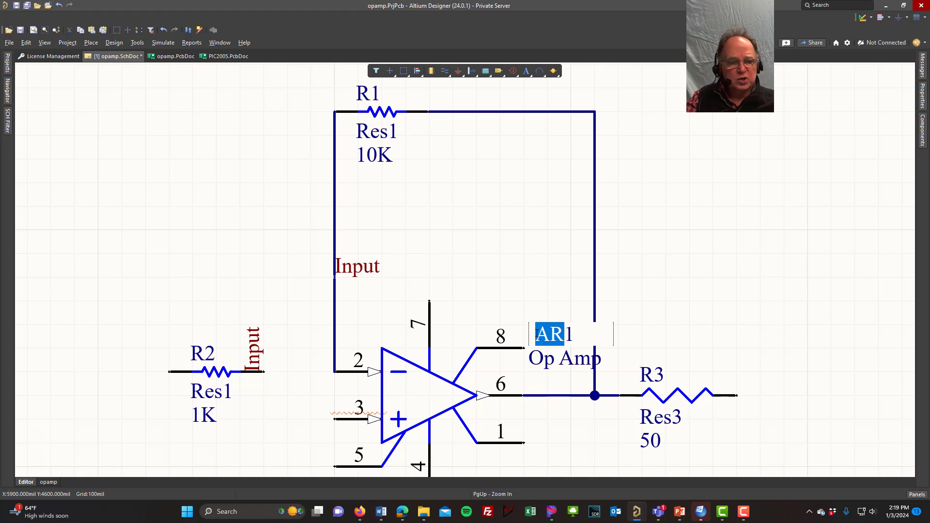
text(U1)
key(Return)
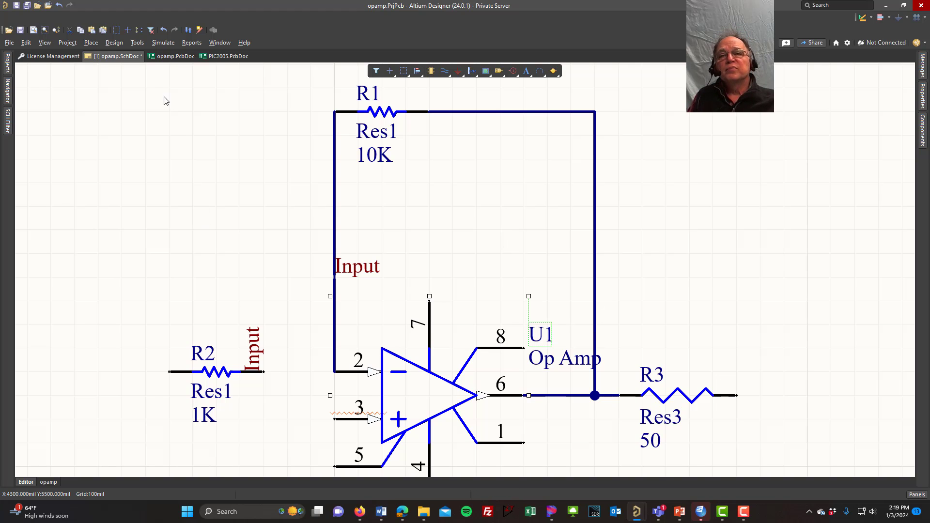
click(27, 8)
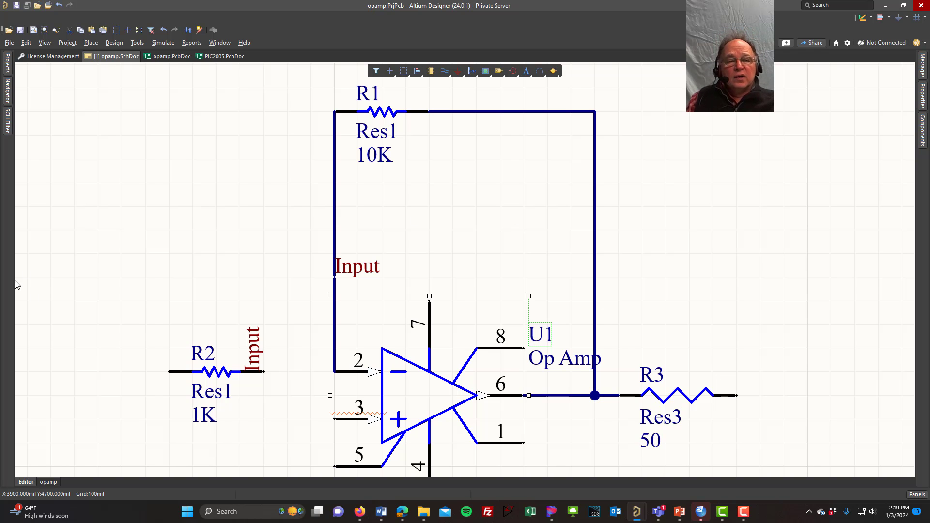
- Switch the component library to Miscellaneous Connectors.IntLib
ctrl+scroll(280, 323, down, 4)
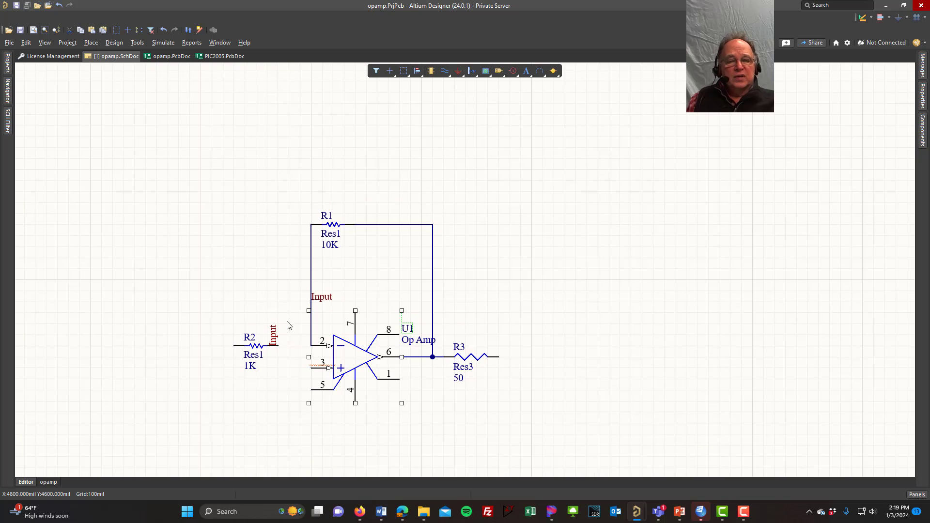
right_drag(490, 269, 540, 229)
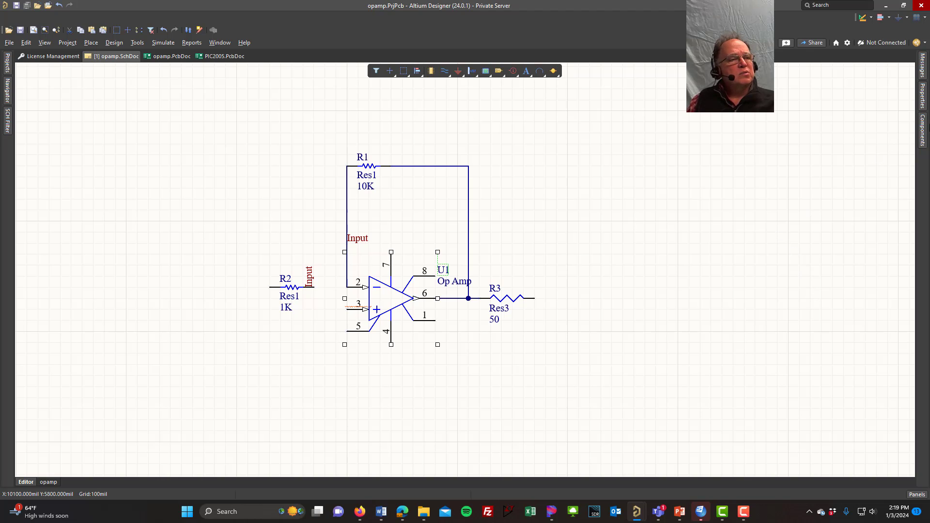
mouse_move(923, 138)
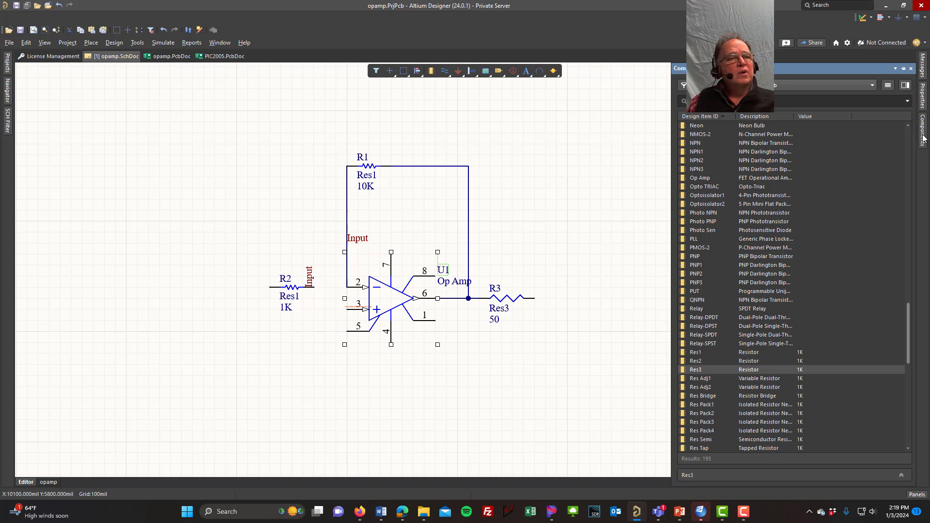
click(872, 85)
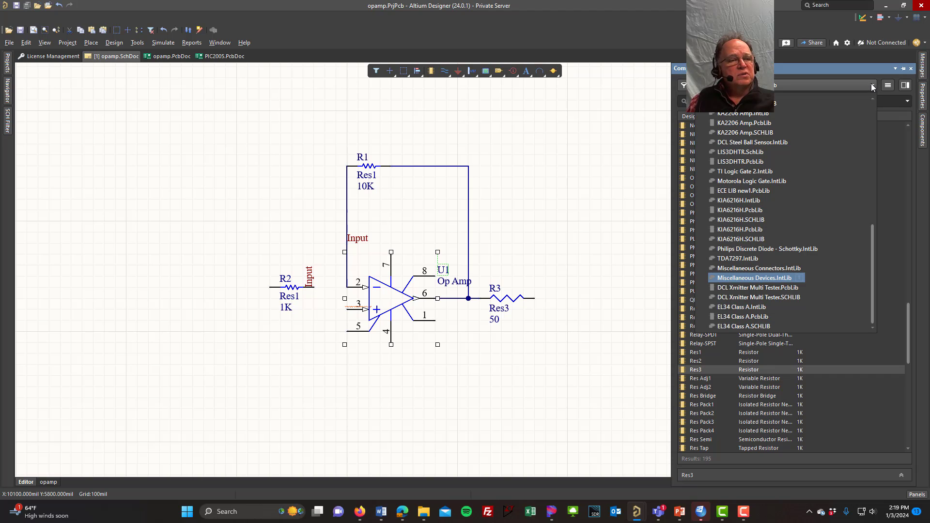
click(770, 270)
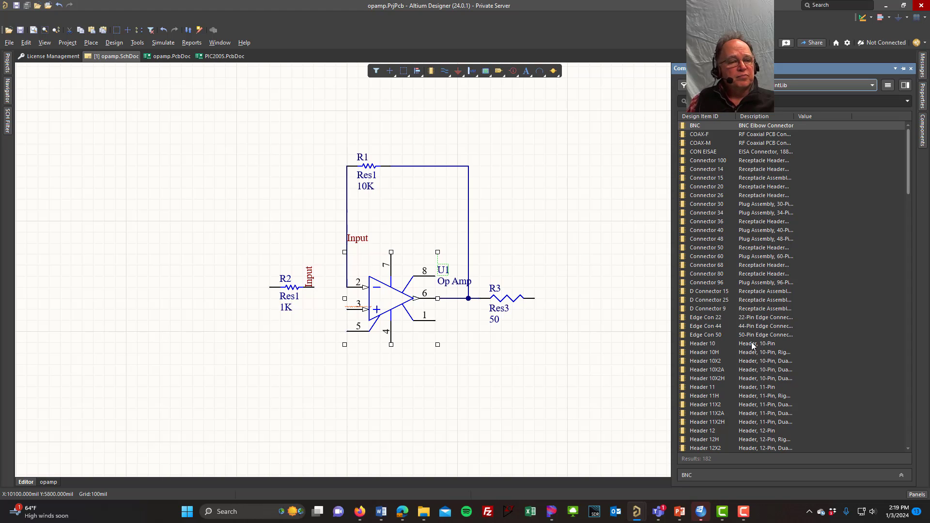
- Find the 2-pin connector Header 2 in the connector library and start placing it on the schematic
scroll(755, 361, down, 1)
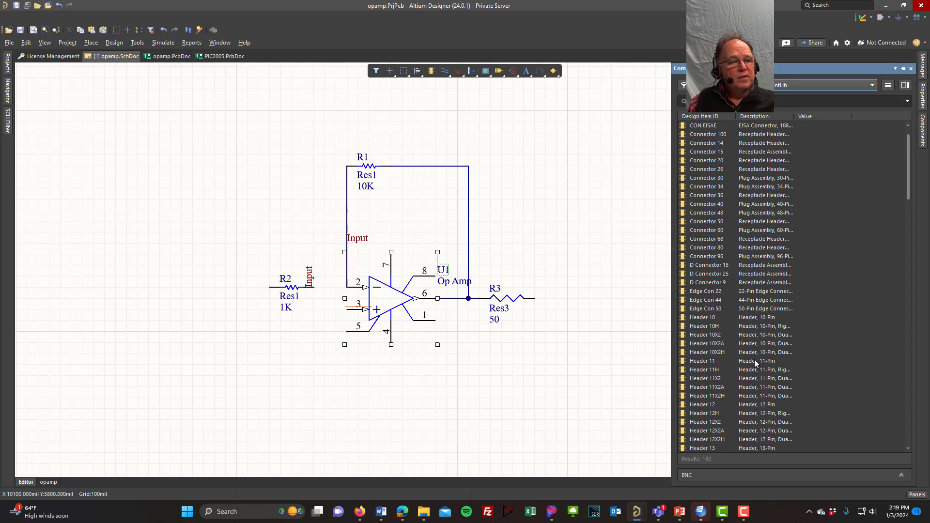
click(698, 405)
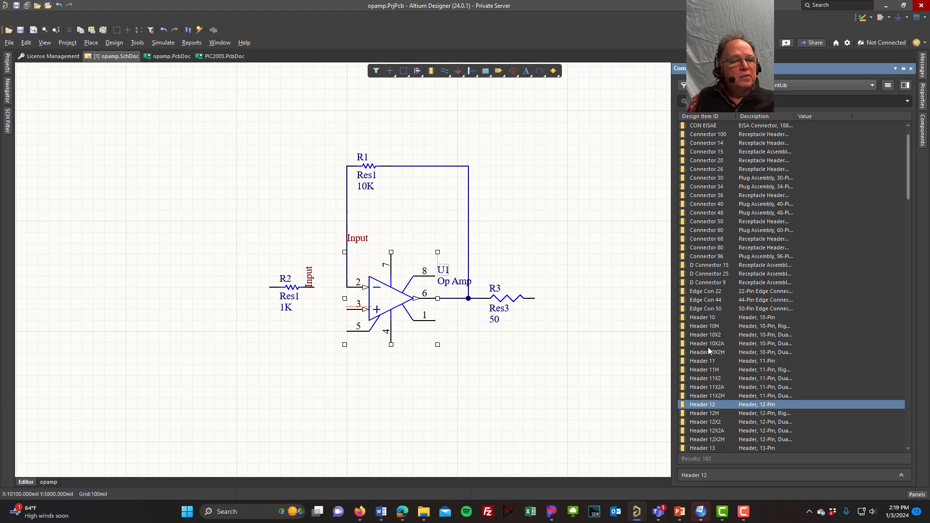
click(711, 328)
click(707, 318)
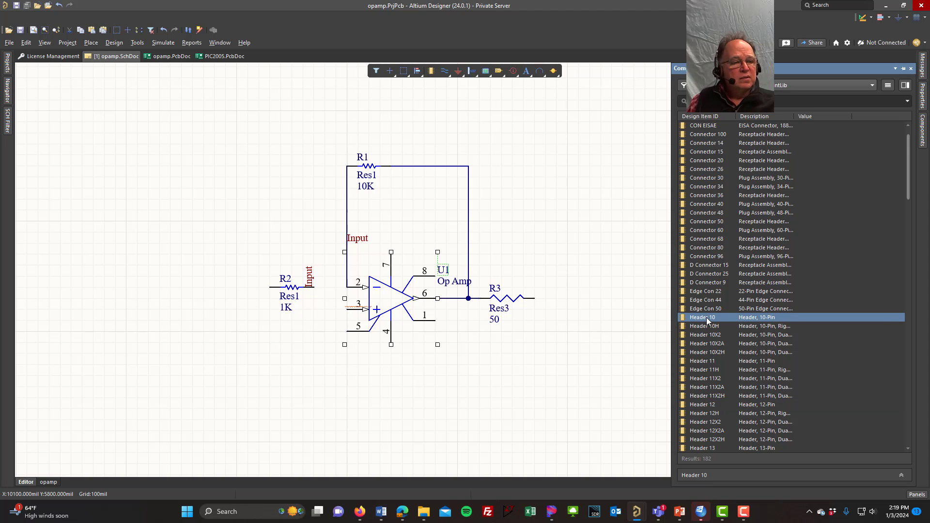
scroll(734, 382, down, 10)
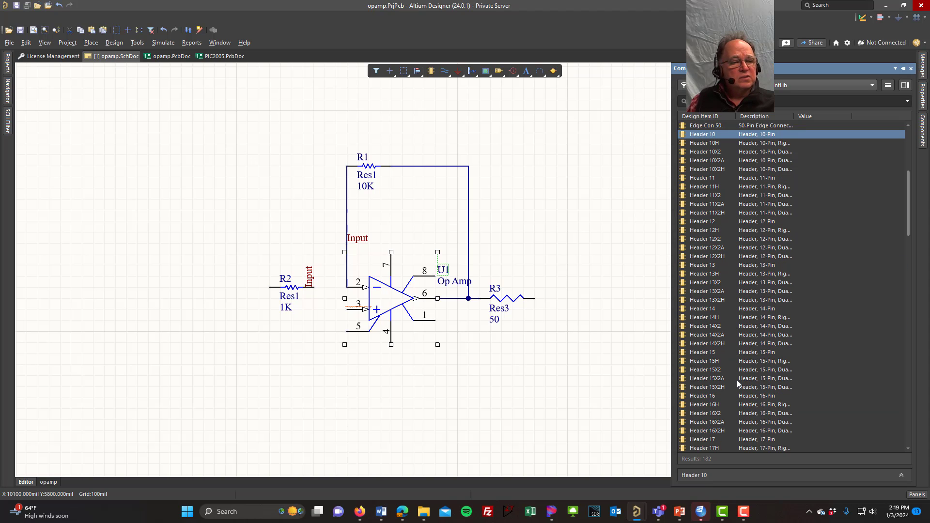
scroll(738, 381, down, 3)
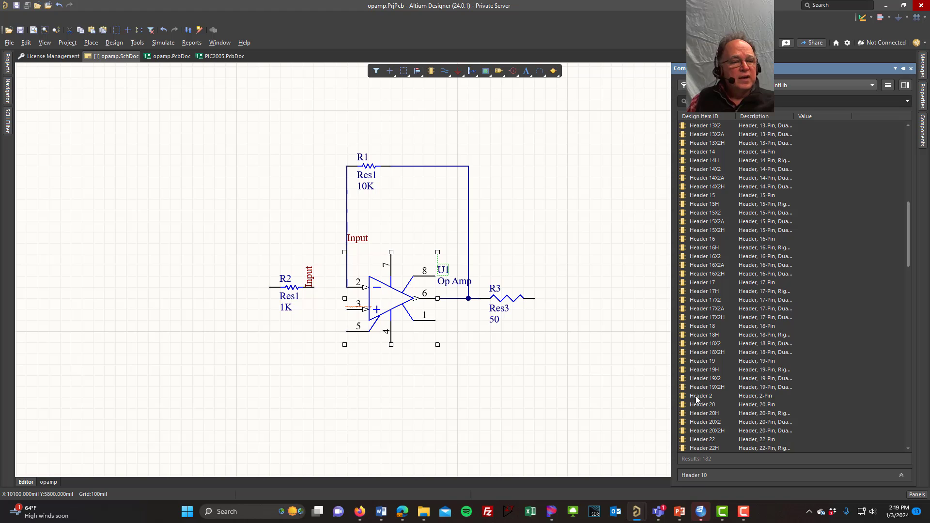
click(697, 397)
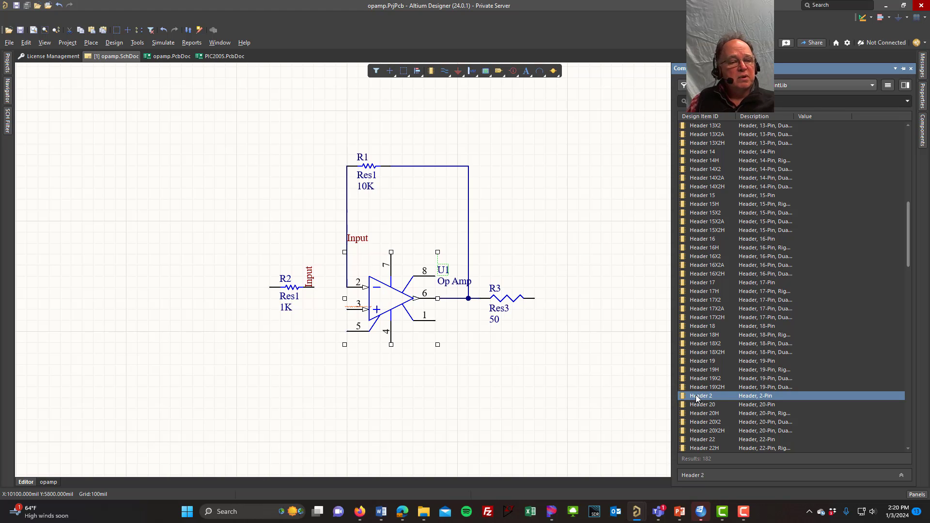
double_click(698, 398)
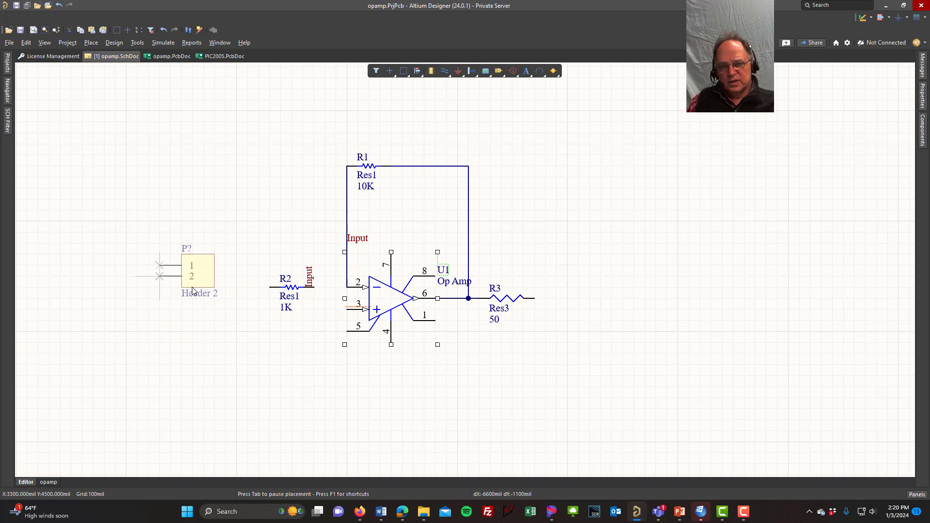
- Try a 180-degree rotation of the Header 2 symbol being placed and rotate it back to its original orientation
key(space)
key(space)
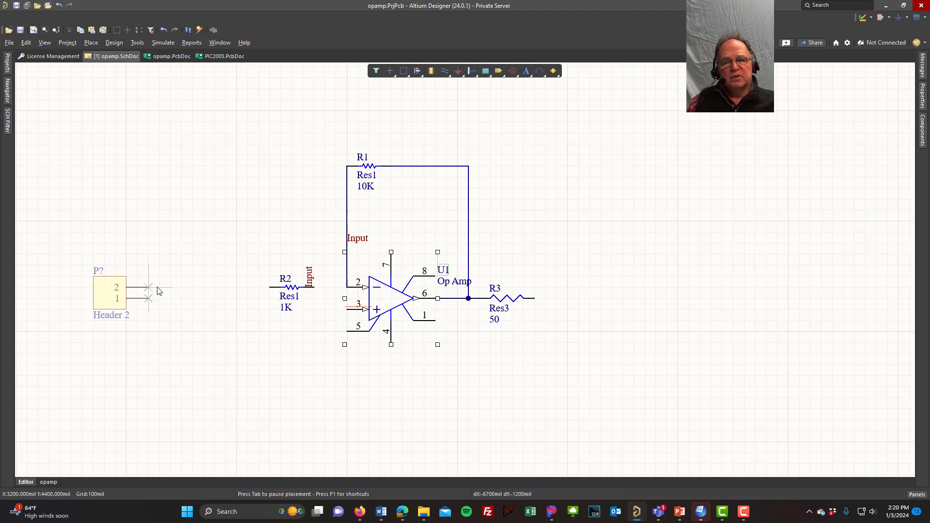
key(Right)
key(Right)
key(Right)
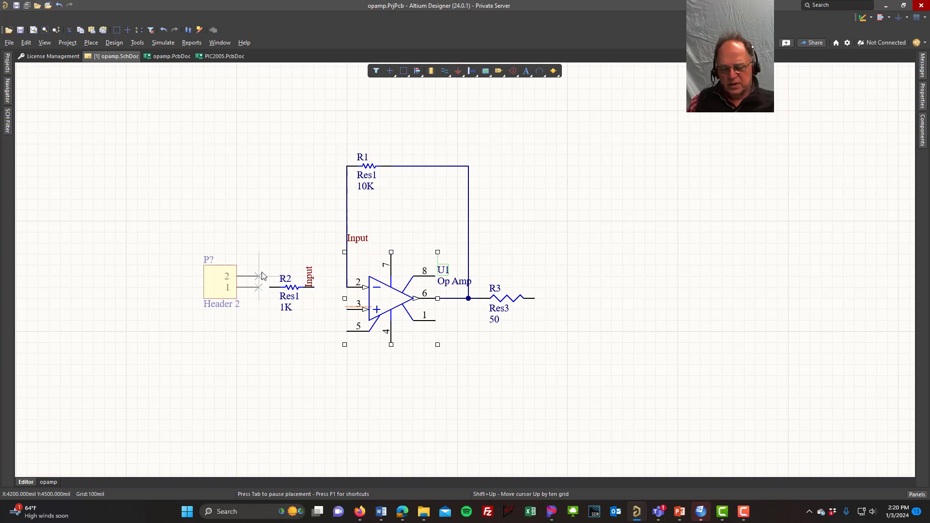
key(space)
key(space)
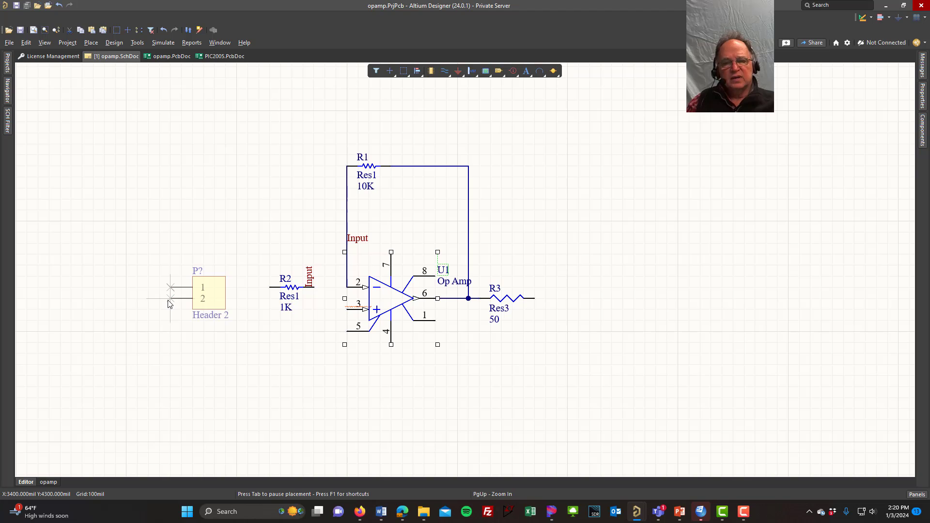
- Mirror Header 2 horizontally and place a single copy to the left of R2 with its pins facing the resistor
key(x)
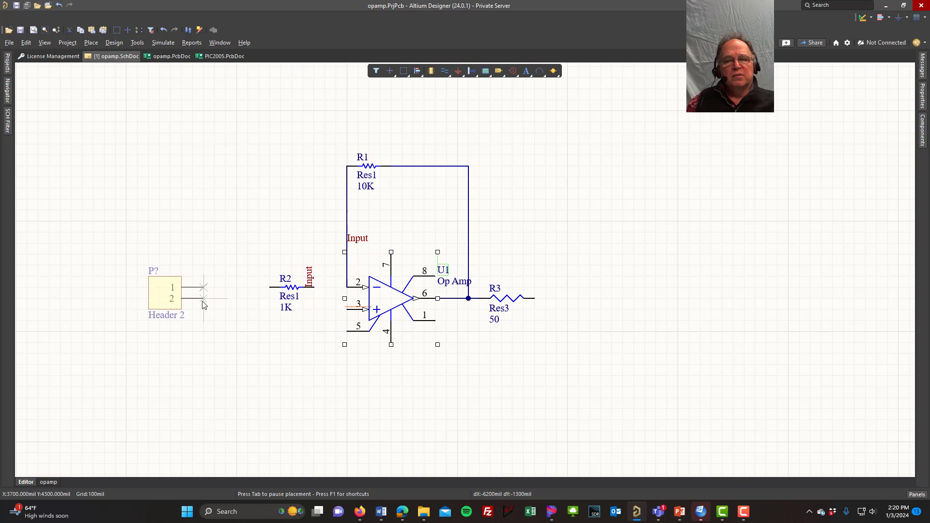
click(218, 301)
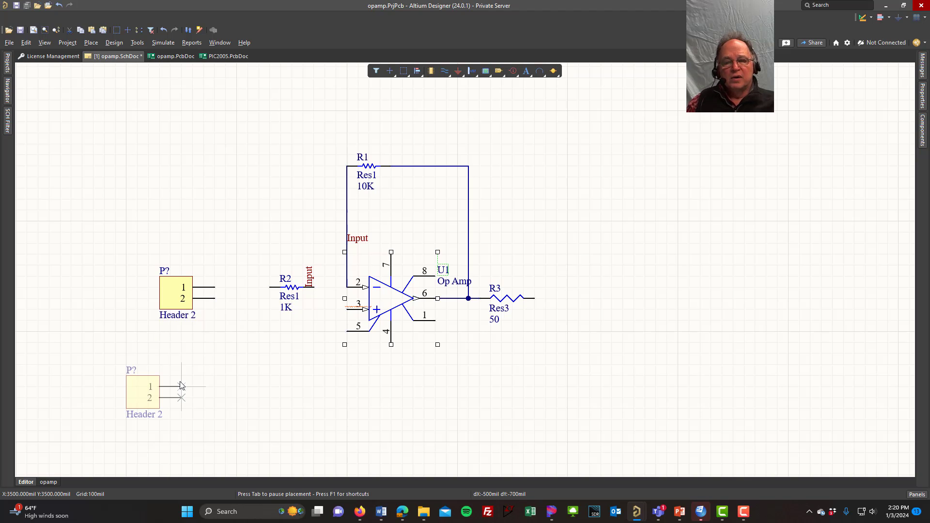
key(Escape)
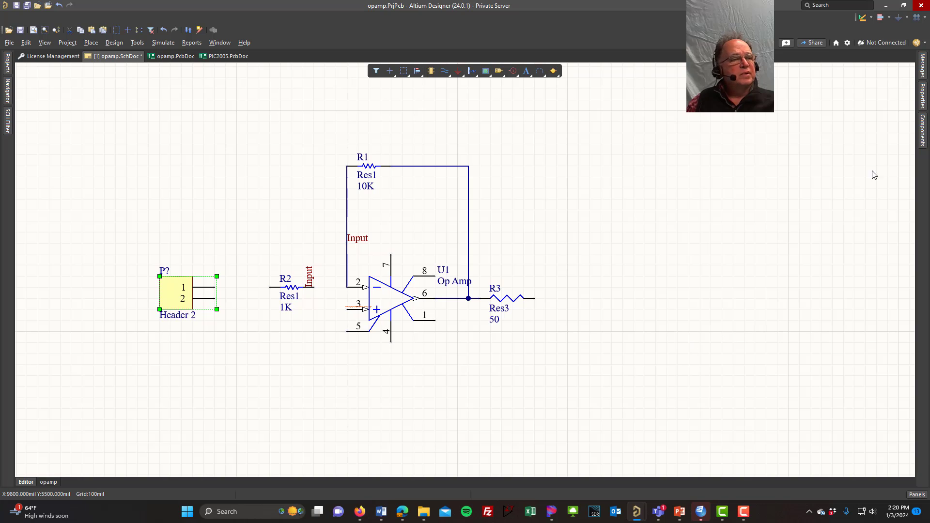
- Place one 3-pin Header 3 in the empty area above and left of the op-amp circuit, with its pins pointing down
click(922, 130)
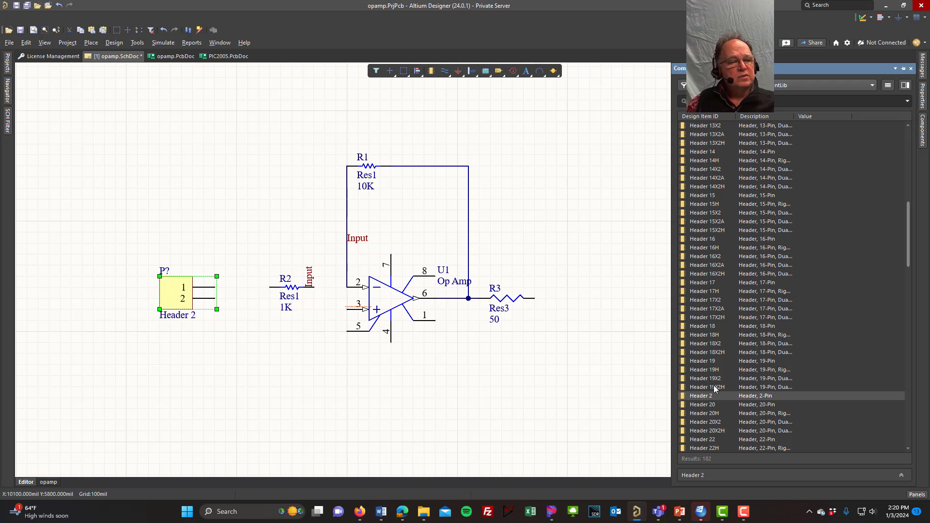
scroll(728, 373, down, 7)
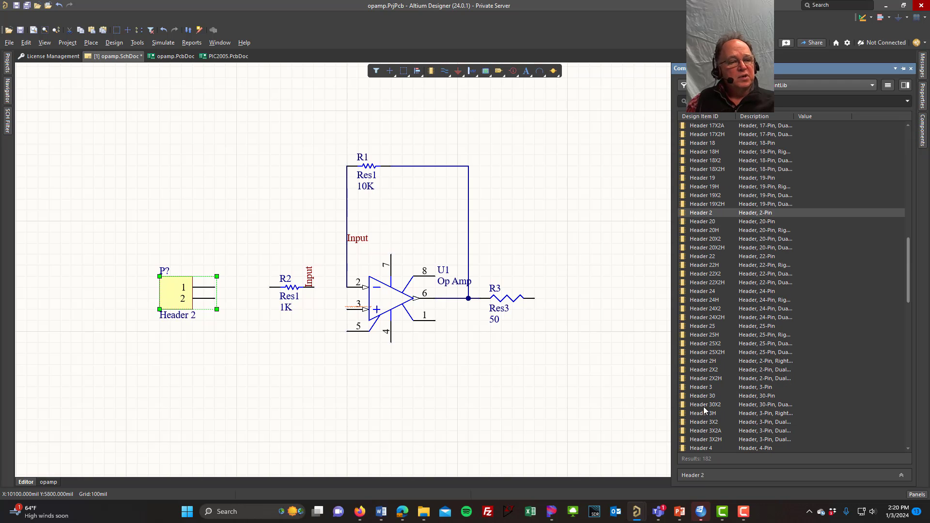
click(698, 388)
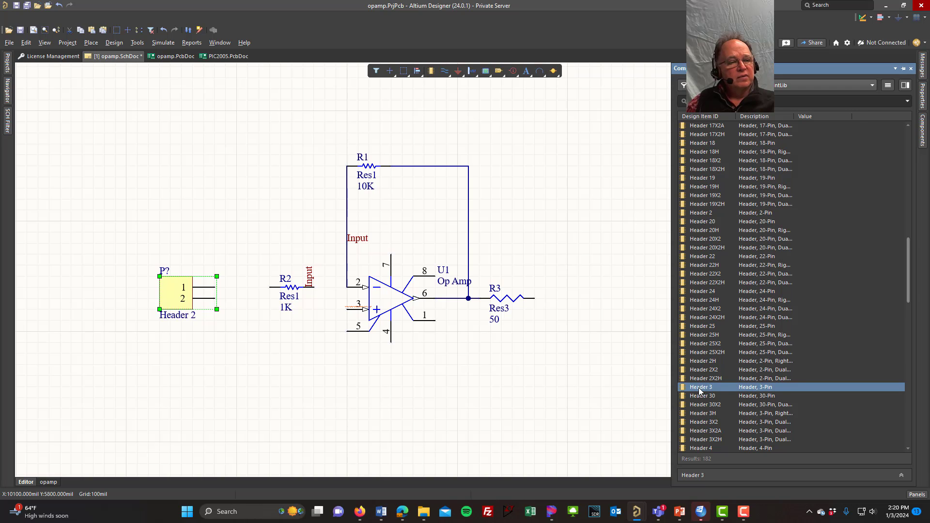
double_click(698, 388)
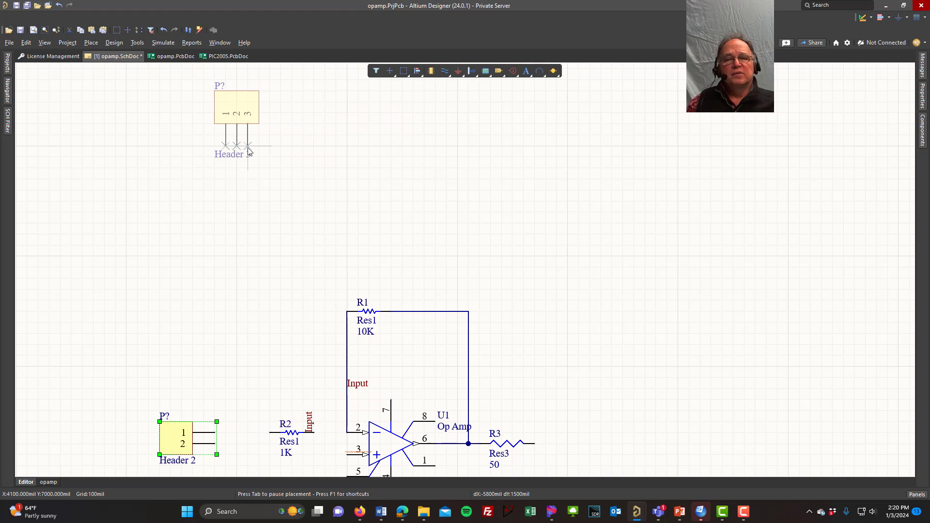
click(248, 146)
right_drag(468, 220, 473, 217)
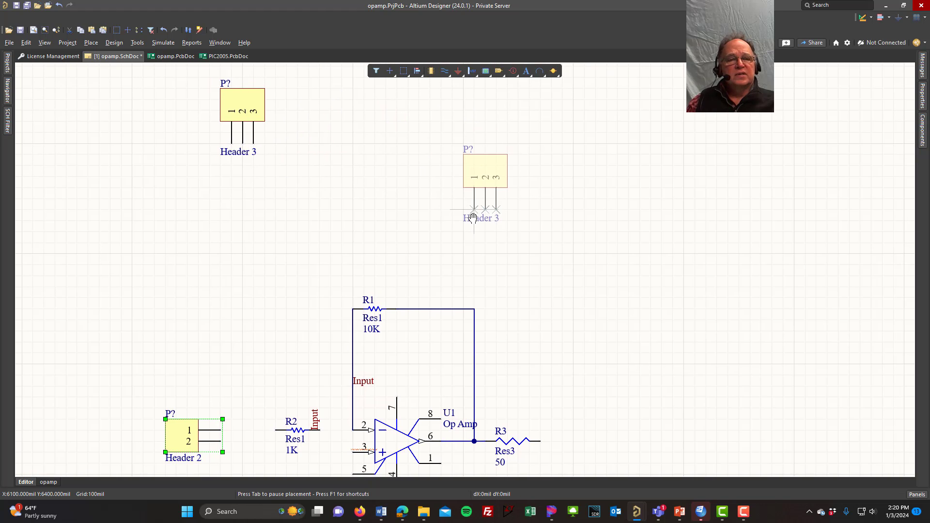
right_click(474, 217)
click(366, 230)
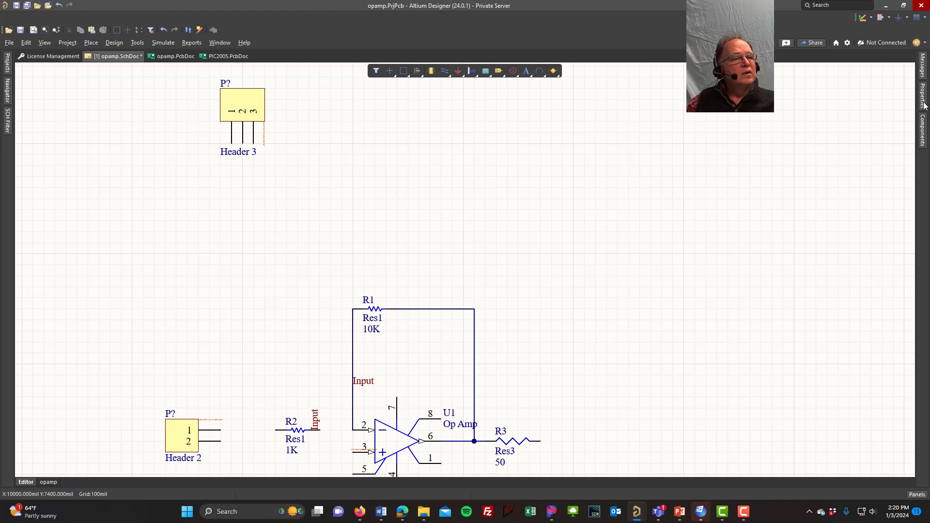
- Choose the BNC elbow connector from Miscellaneous Connectors.IntLib and start placing it near the output resistor R3
click(923, 128)
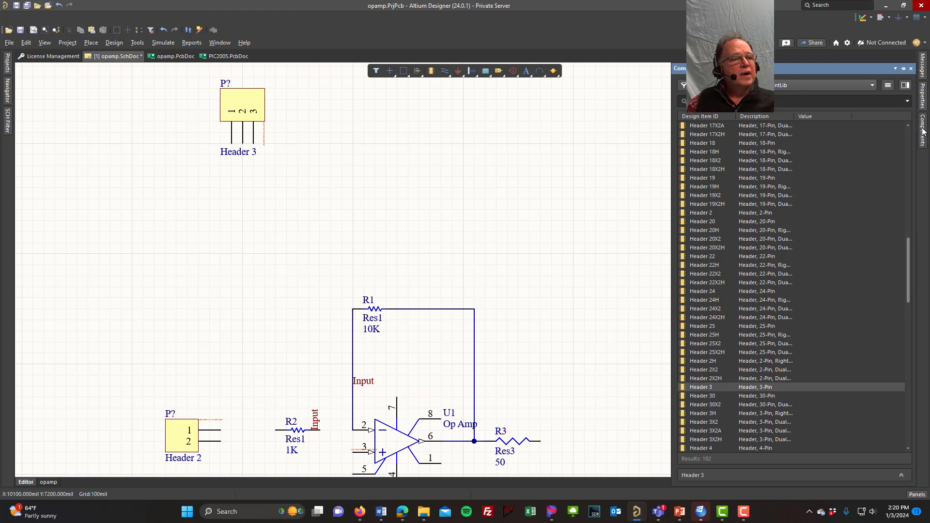
click(873, 85)
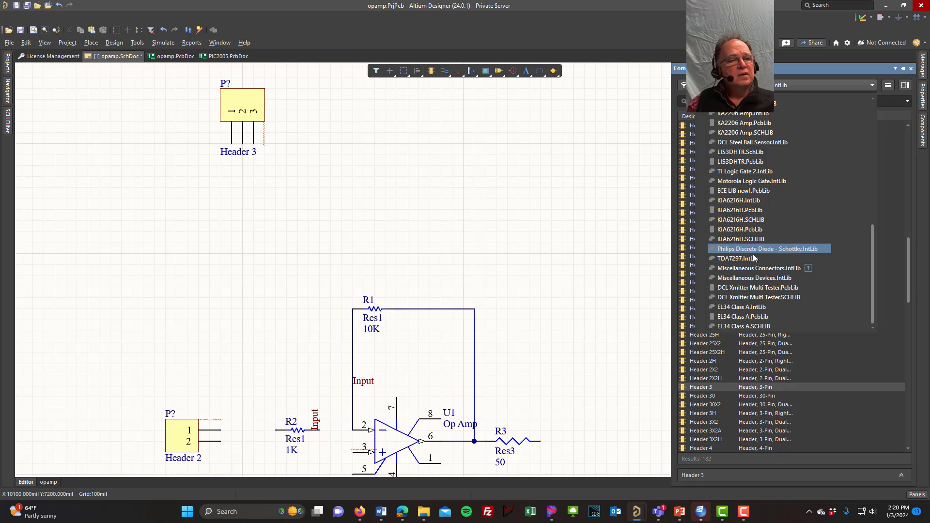
click(733, 269)
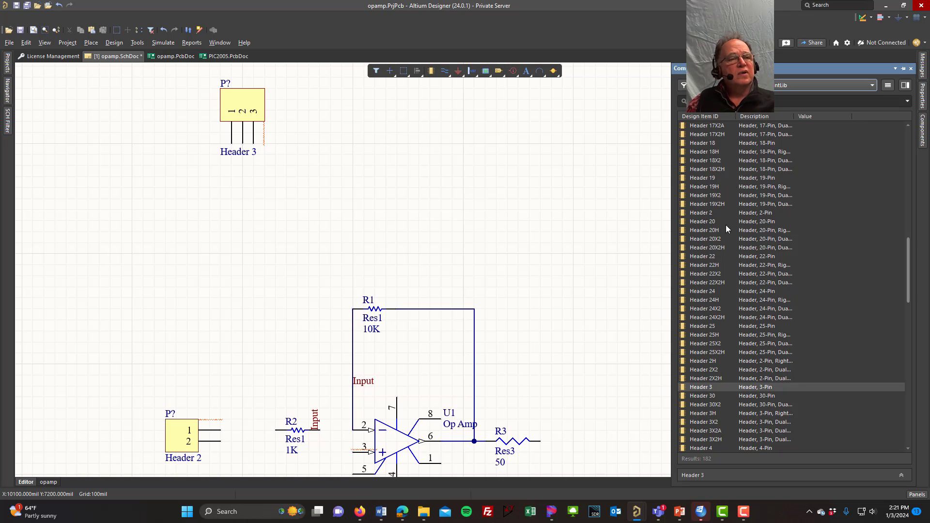
scroll(740, 168, up, 20)
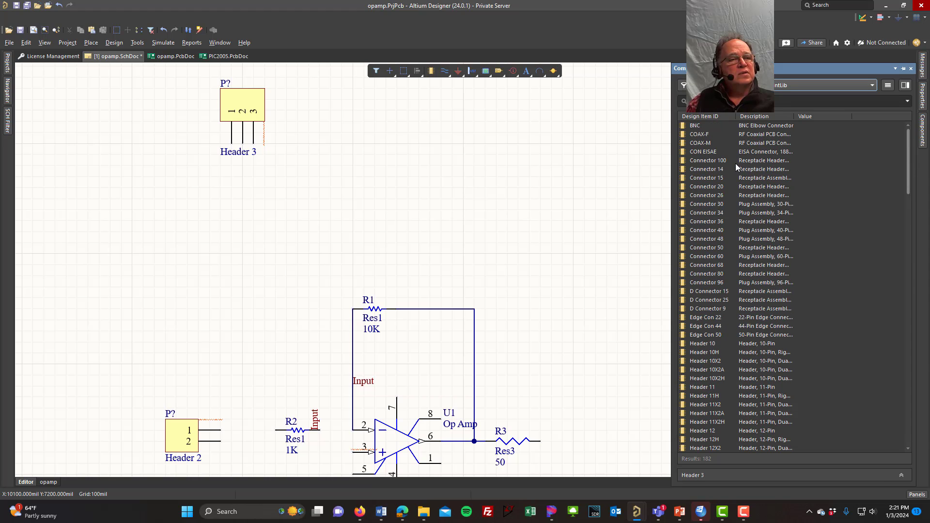
click(693, 127)
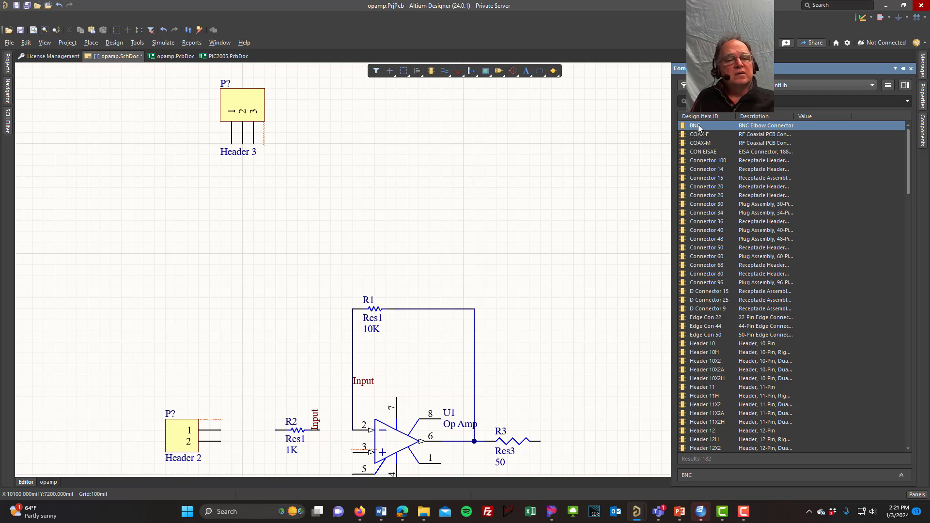
double_click(698, 128)
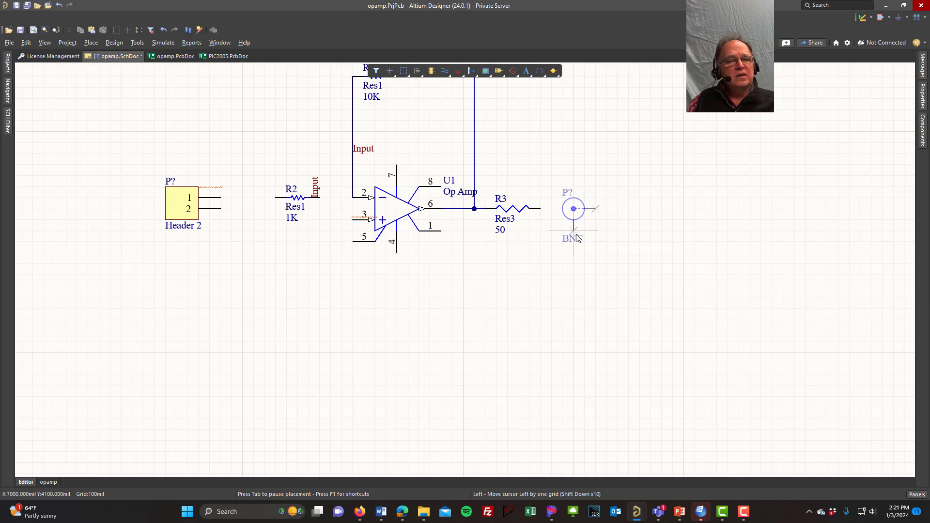
- Place the horizontally mirrored BNC connector on R3's open end and move its BNC label up beside the designator
key(y)
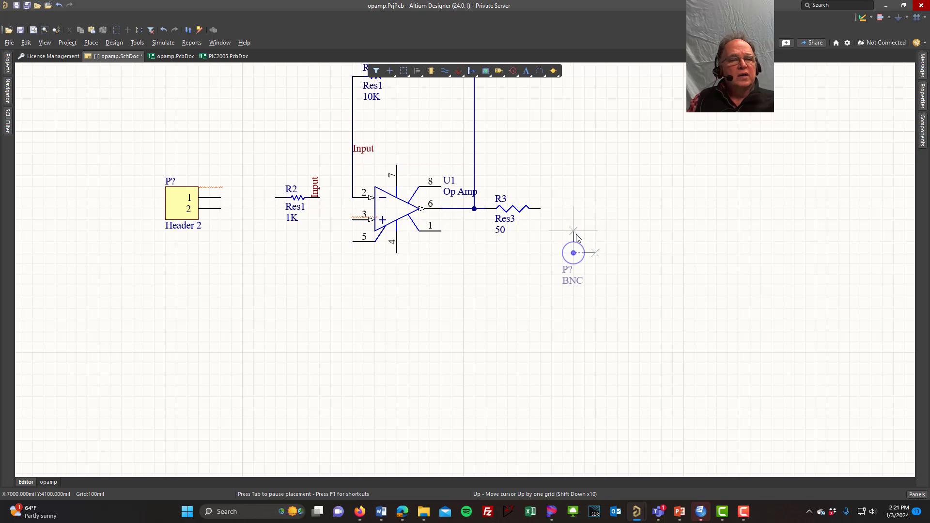
key(x)
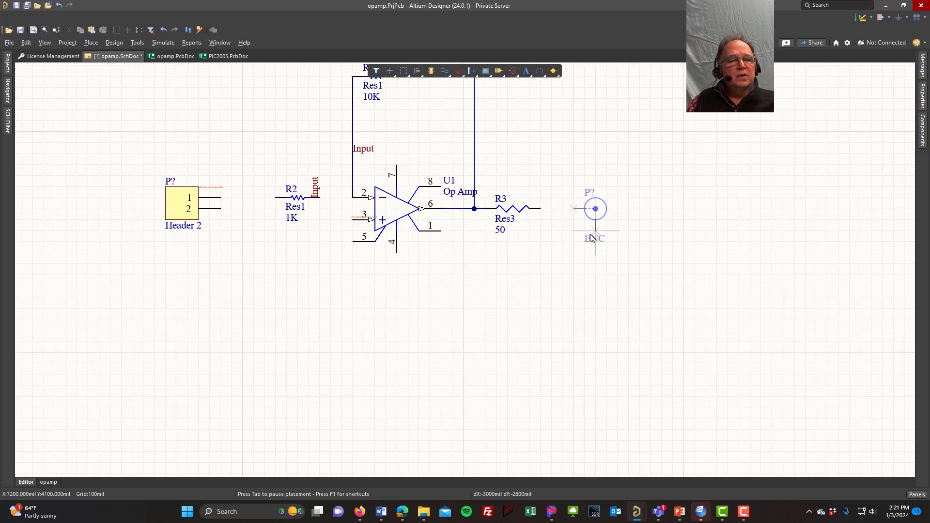
key(Insert)
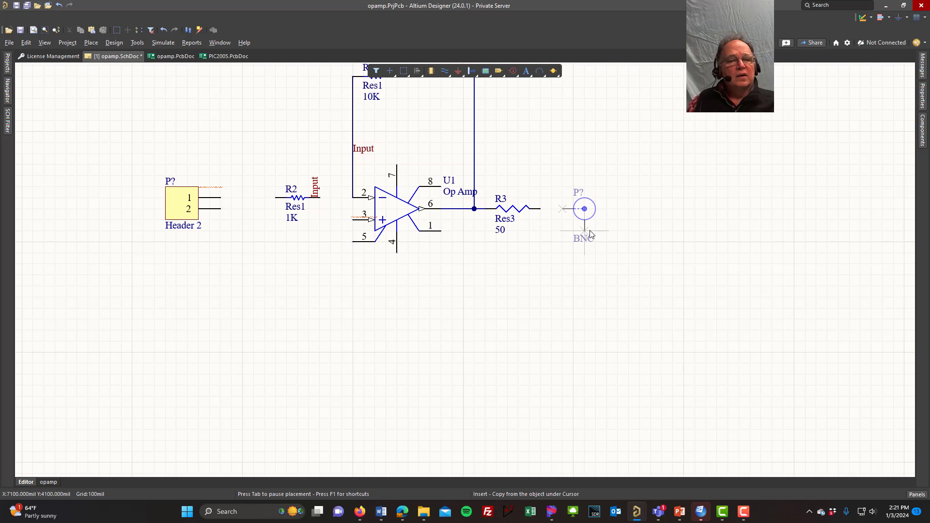
click(562, 231)
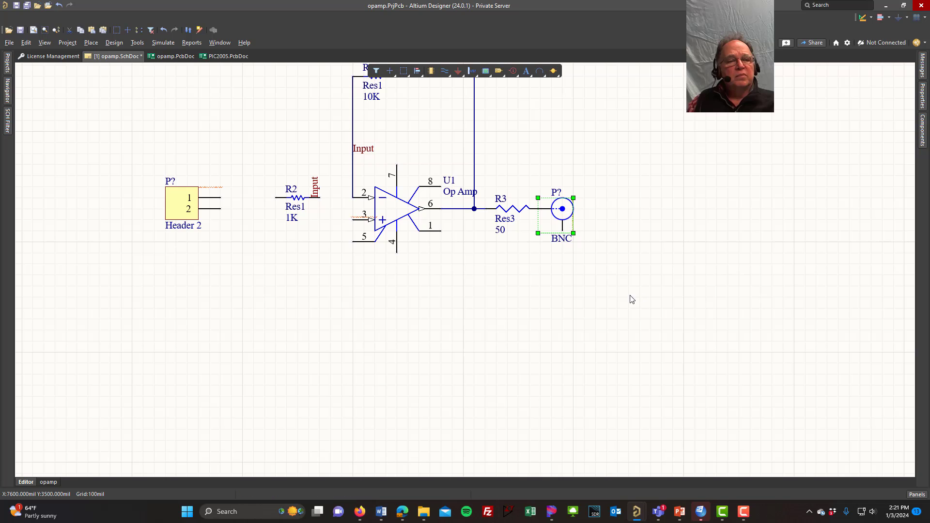
click(614, 301)
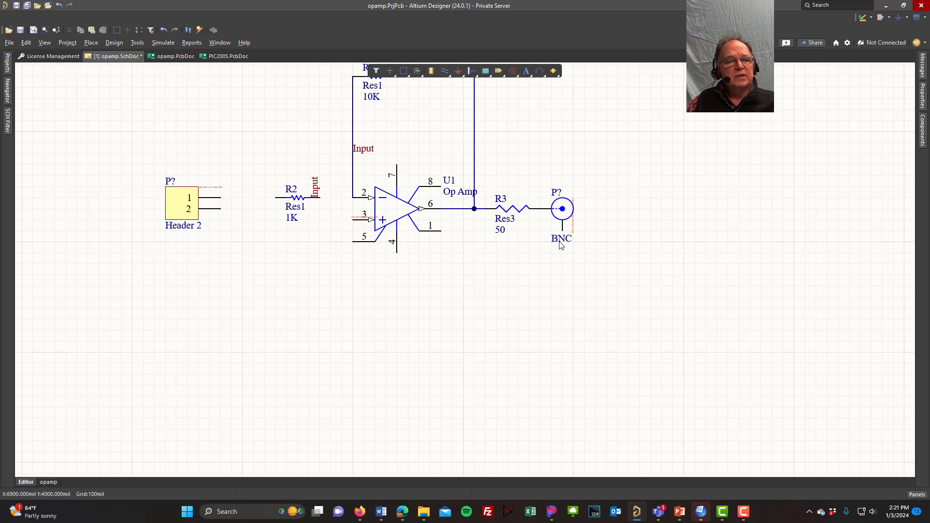
drag(559, 243, 584, 205)
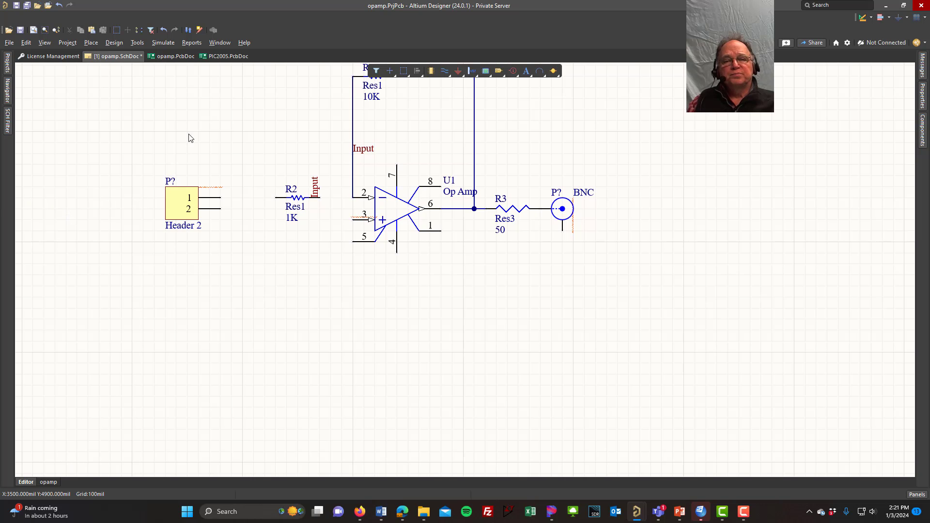
- Delete both Input net labels, the one at R2 and the one on the op amp's feedback wire
right_drag(199, 110, 171, 230)
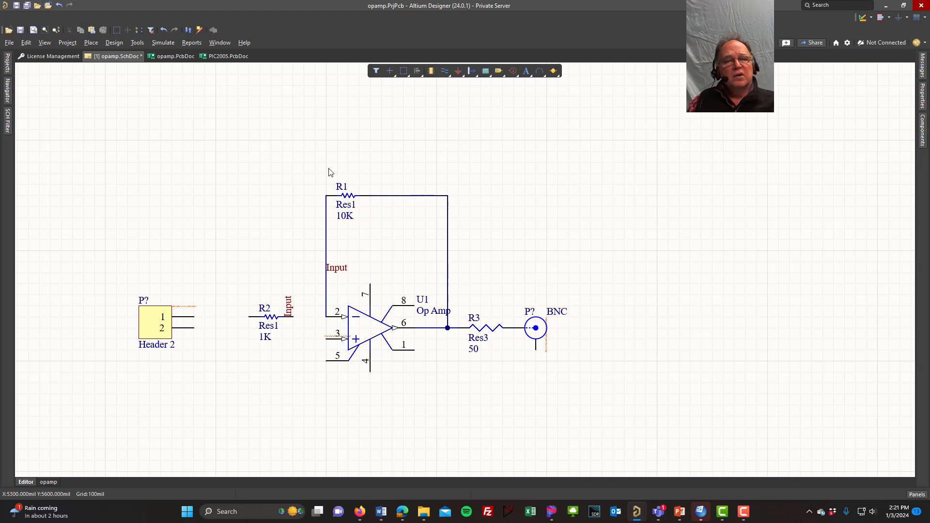
click(288, 307)
key(Delete)
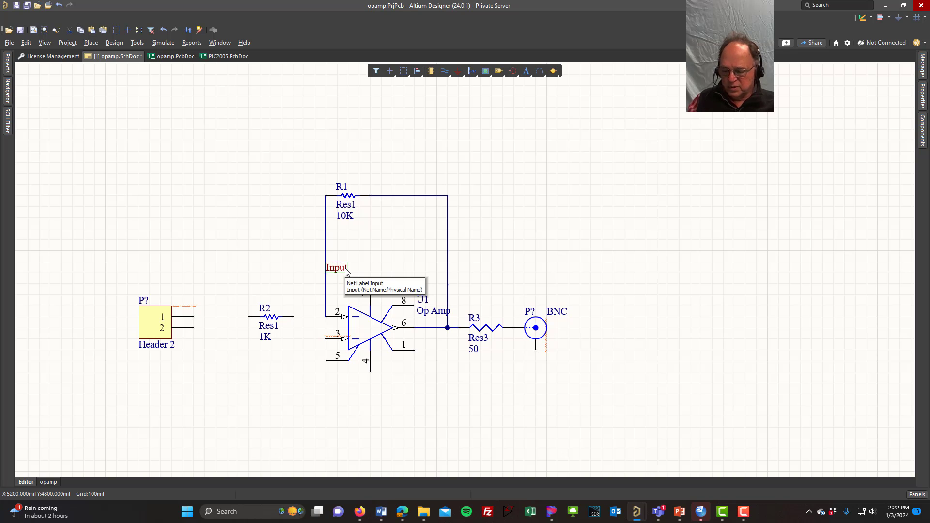
key(Delete)
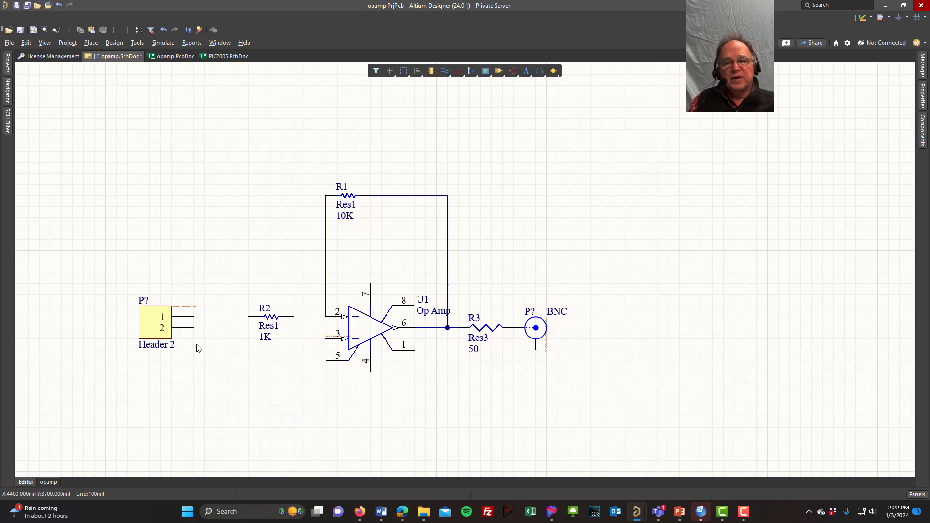
- Place an Input net label on pin 1 of Header 2 and another, rotated vertically, on the open end of R2
key(p)
key(n)
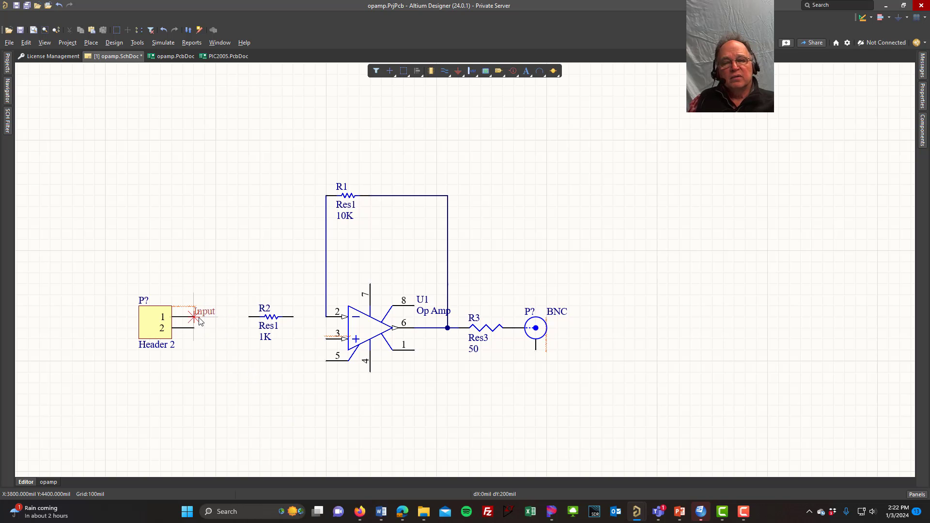
click(200, 317)
right_click(201, 318)
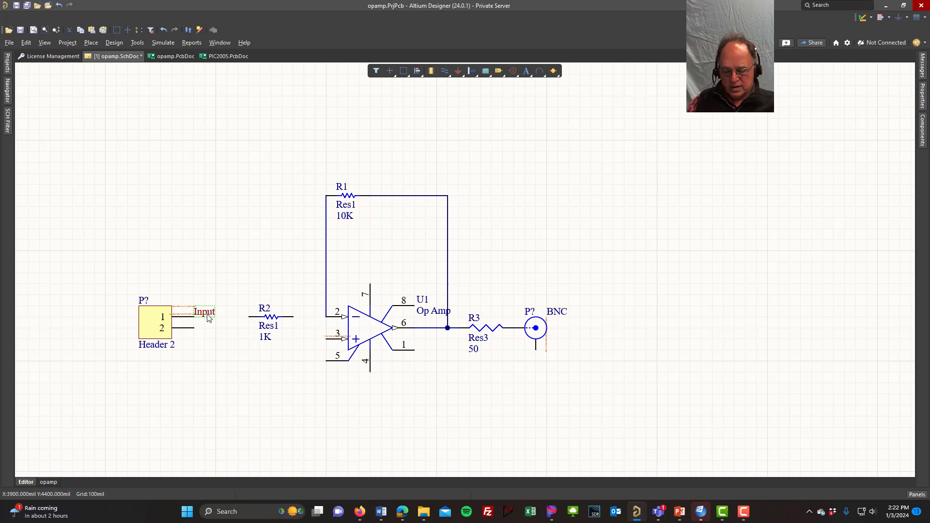
key(p)
key(n)
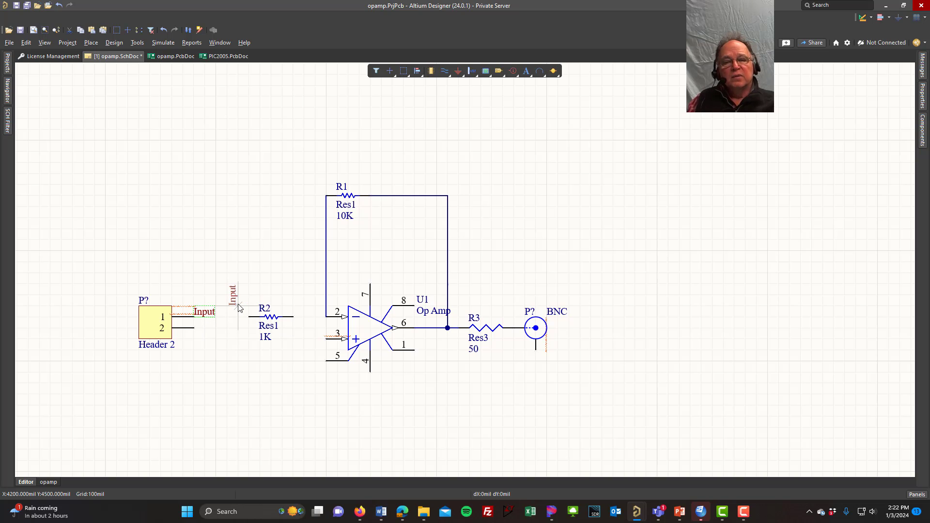
key(space)
click(246, 320)
key(Escape)
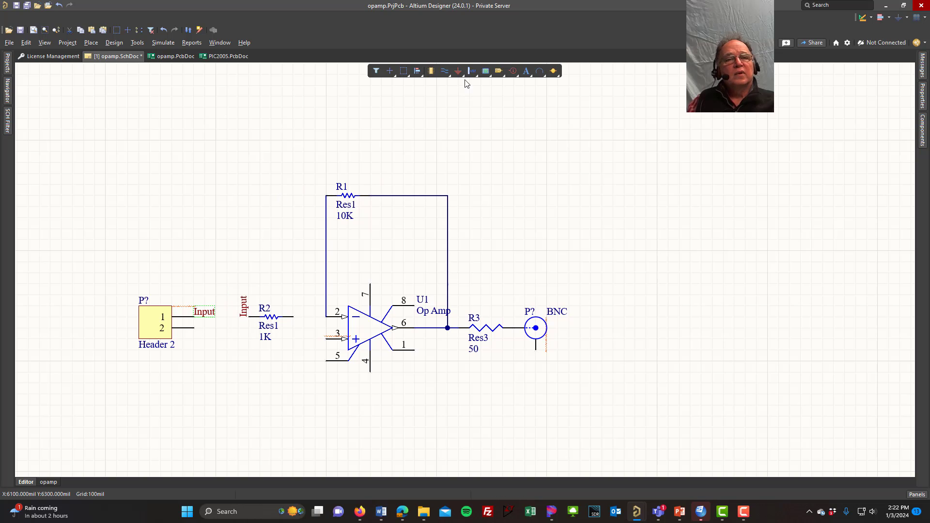
- Wire the free end of R2 to the feedback node at op-amp pin 2
click(445, 71)
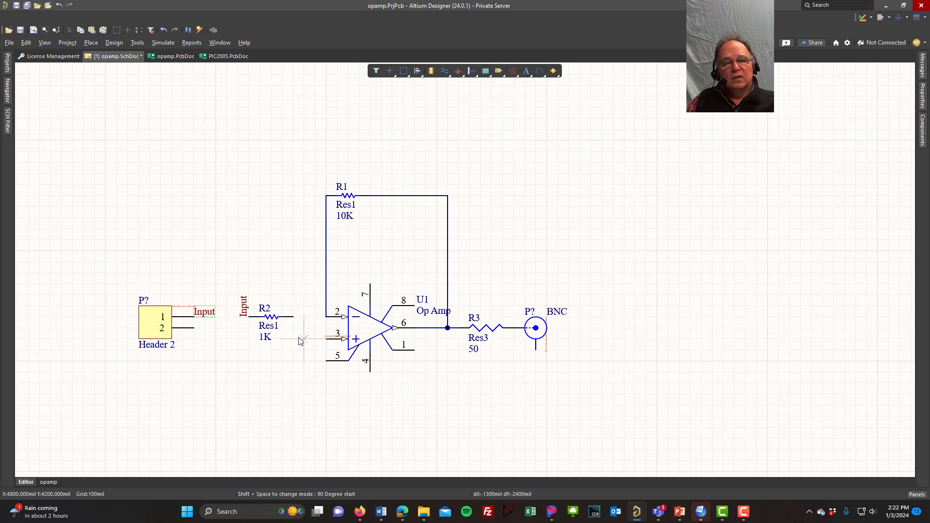
click(293, 317)
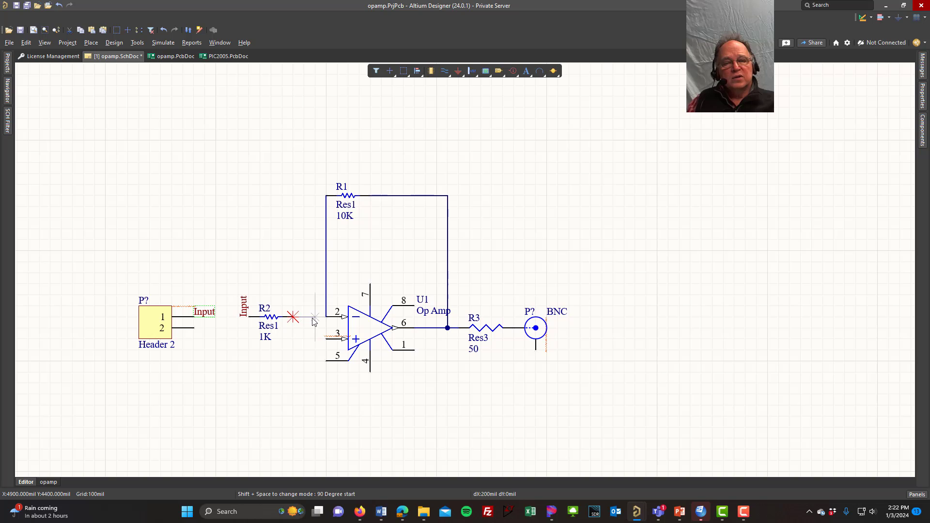
click(327, 317)
right_click(283, 226)
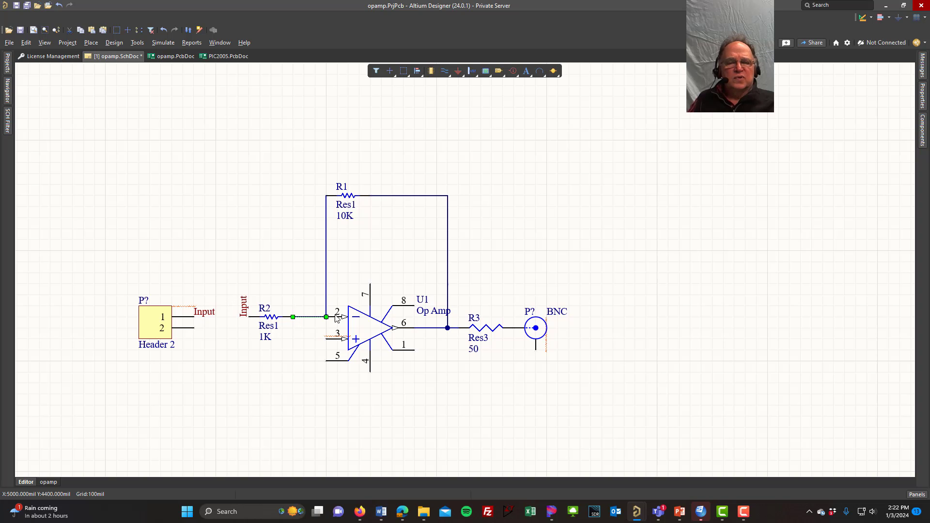
click(263, 228)
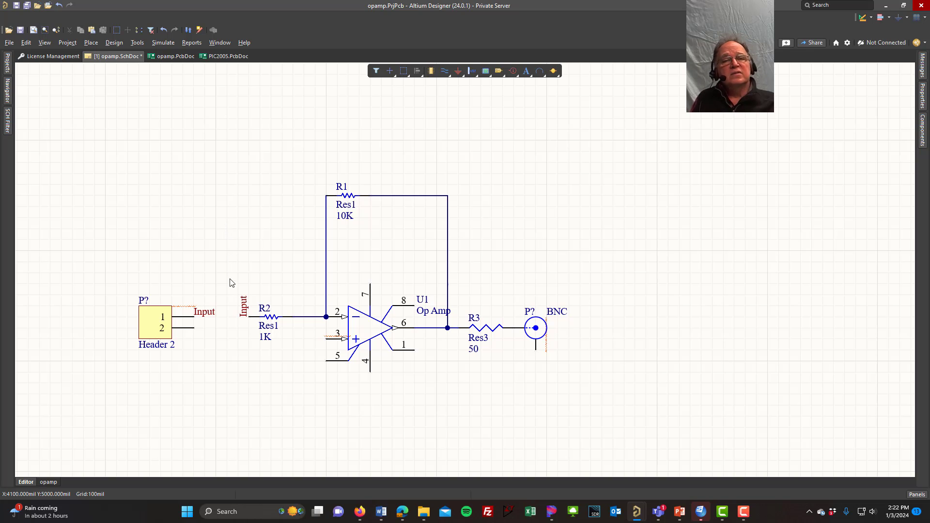
- Place GND power ports on pin 2 of Header 2, on the BNC's ground pin, and in the space below Header 3's middle pin
click(458, 72)
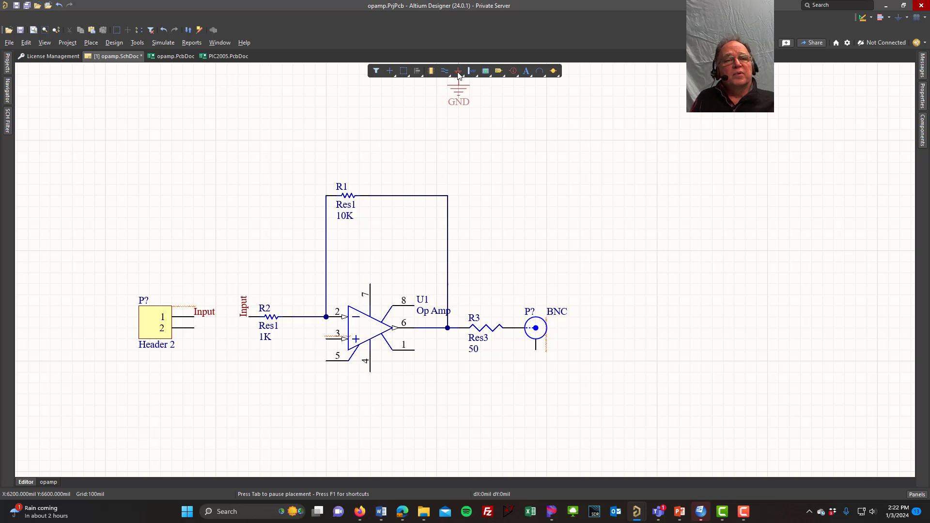
click(198, 334)
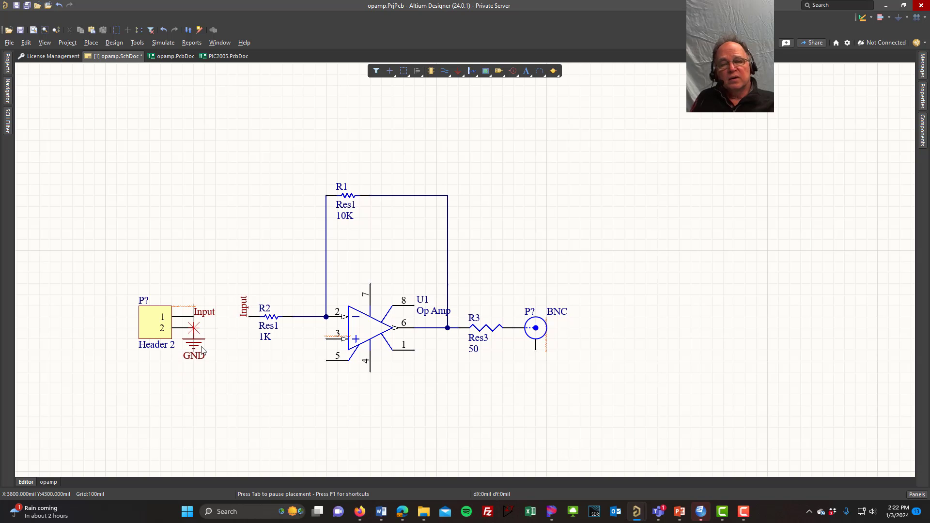
click(535, 350)
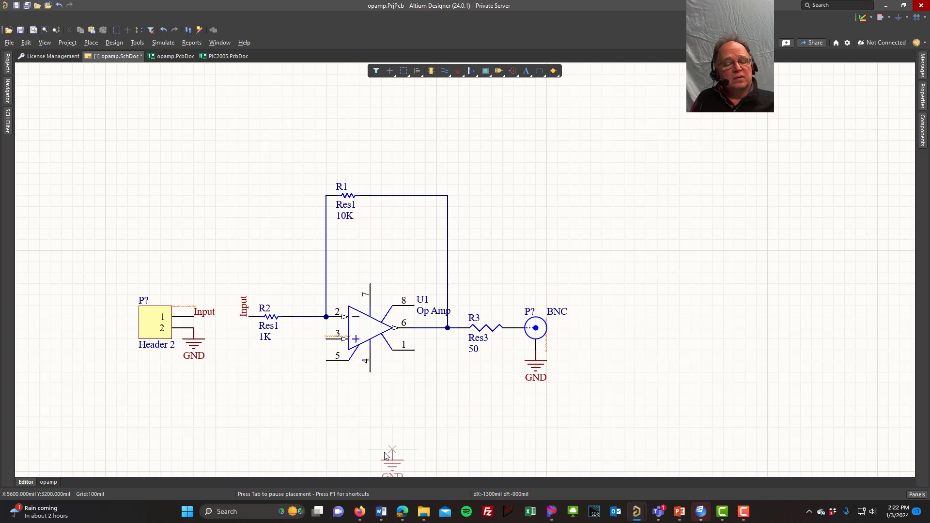
scroll(205, 189, up, 4)
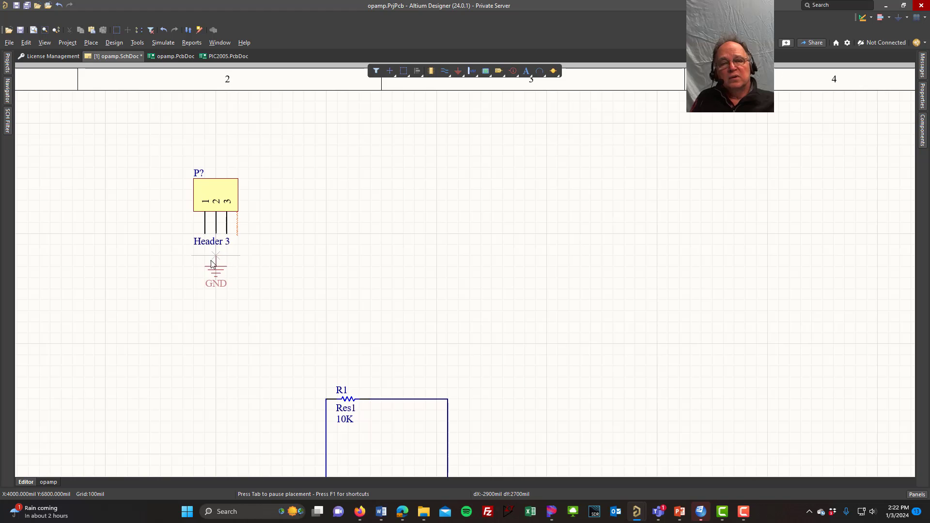
click(215, 347)
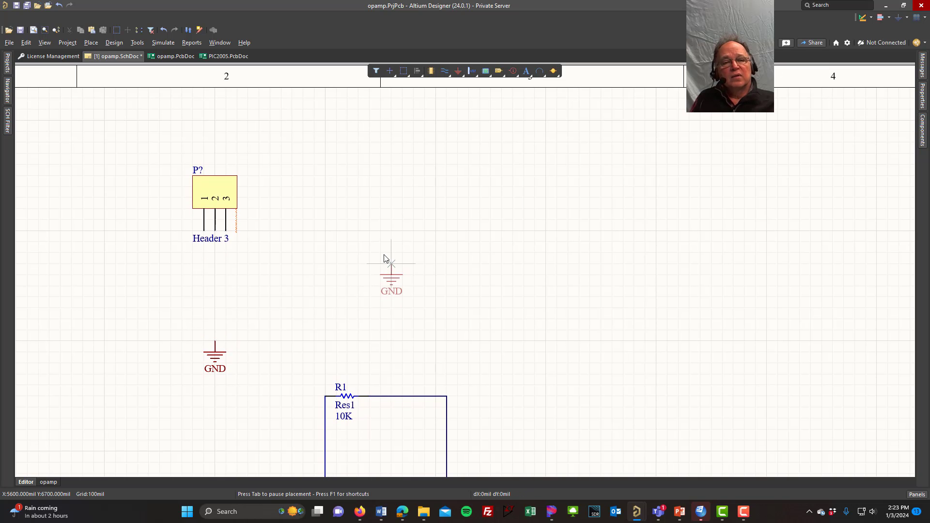
key(Escape)
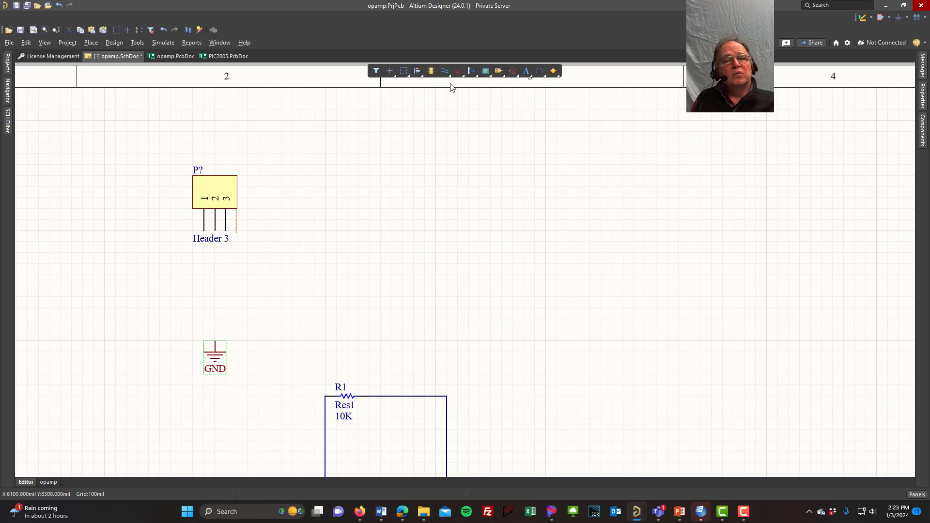
- Wire pin 2 of Header 3 straight down to the GND symbol below it
click(444, 70)
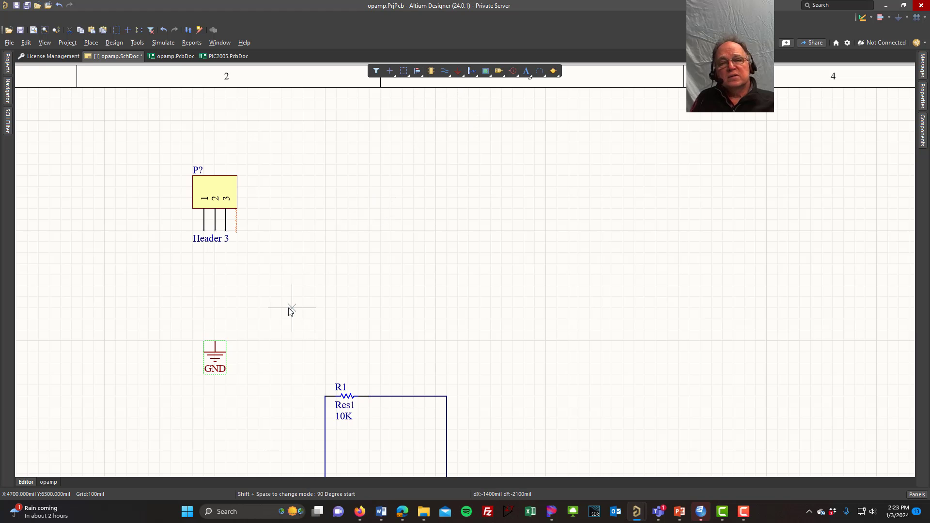
click(215, 231)
click(215, 341)
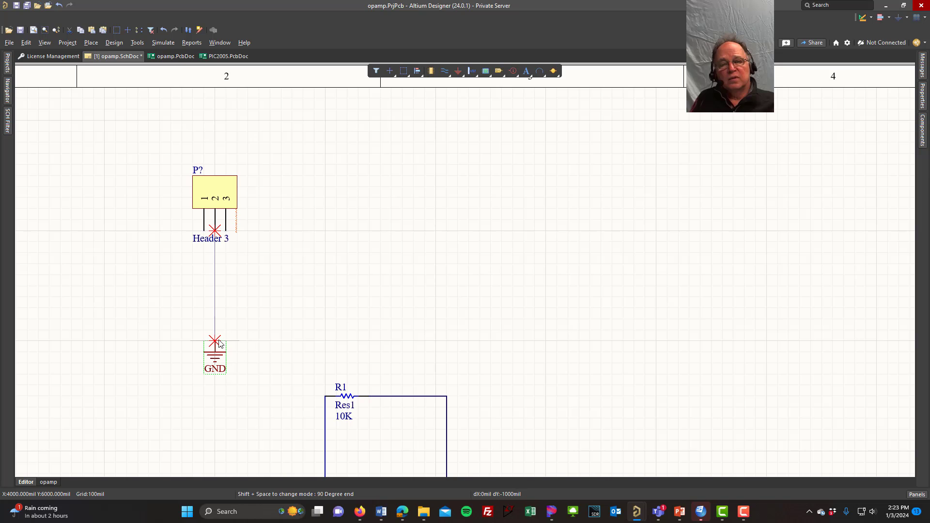
key(Escape)
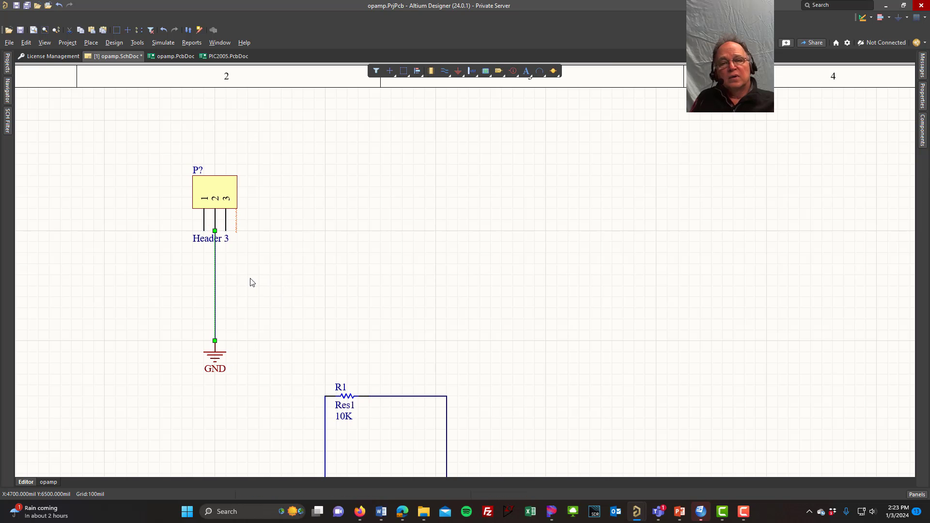
- Move the Header 3 comment above the part, beside its designator, and change its text to Power
click(198, 242)
drag(199, 241, 237, 170)
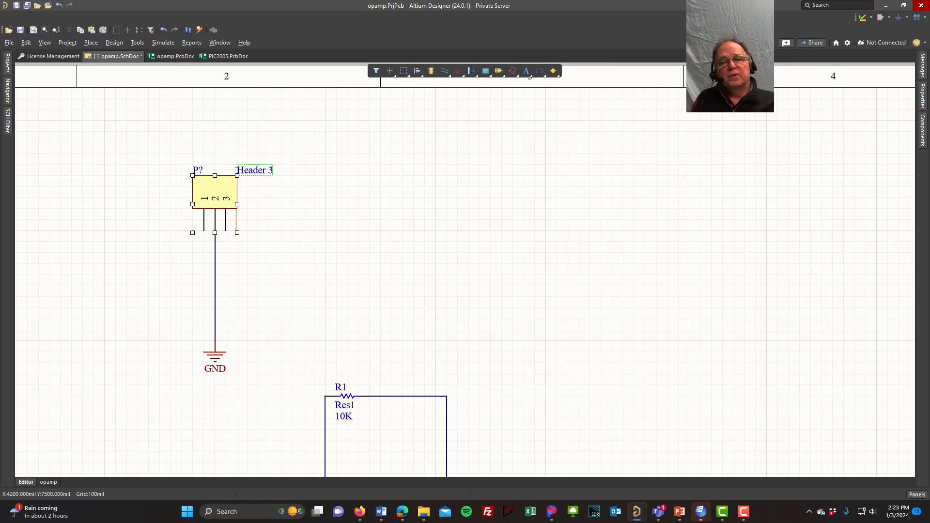
click(248, 171)
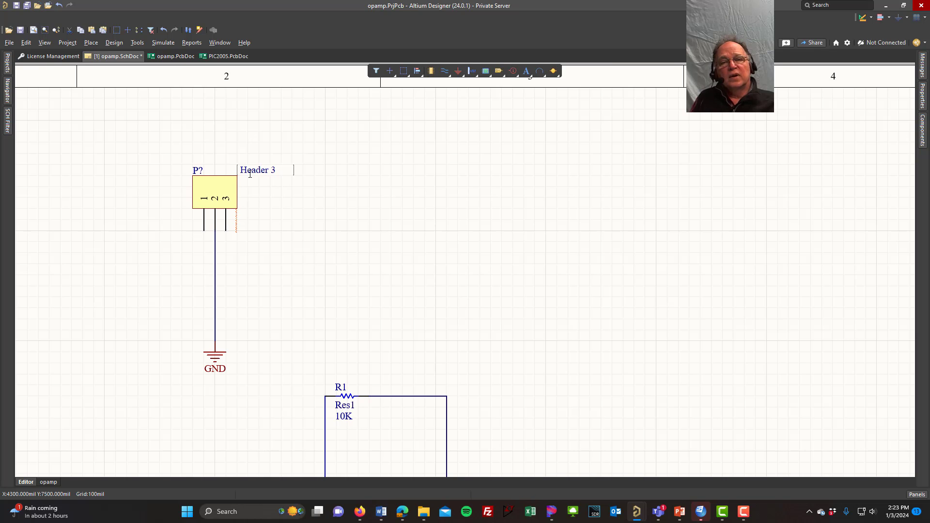
key(Delete)
key(Delete)
key(Delete)
key(Delete)
key(Delete)
key(Delete)
key(Delete)
key(Delete)
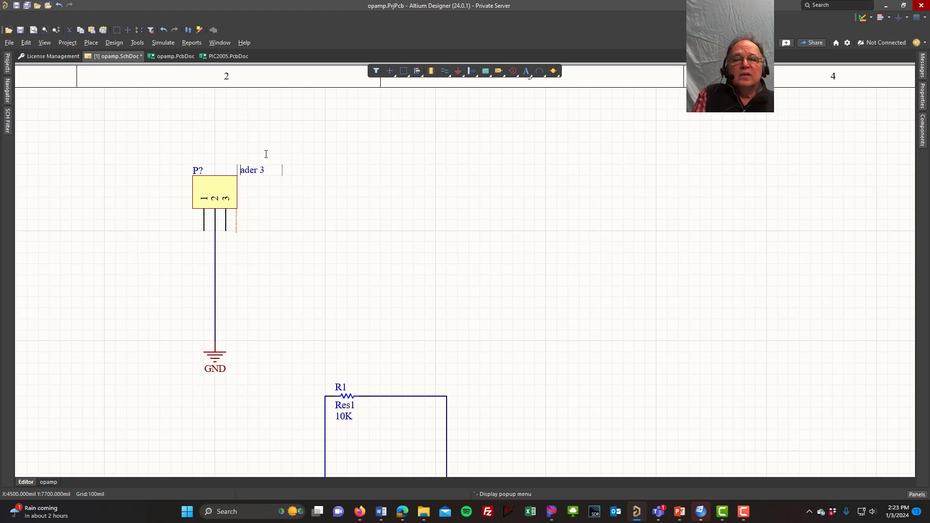
text(P)
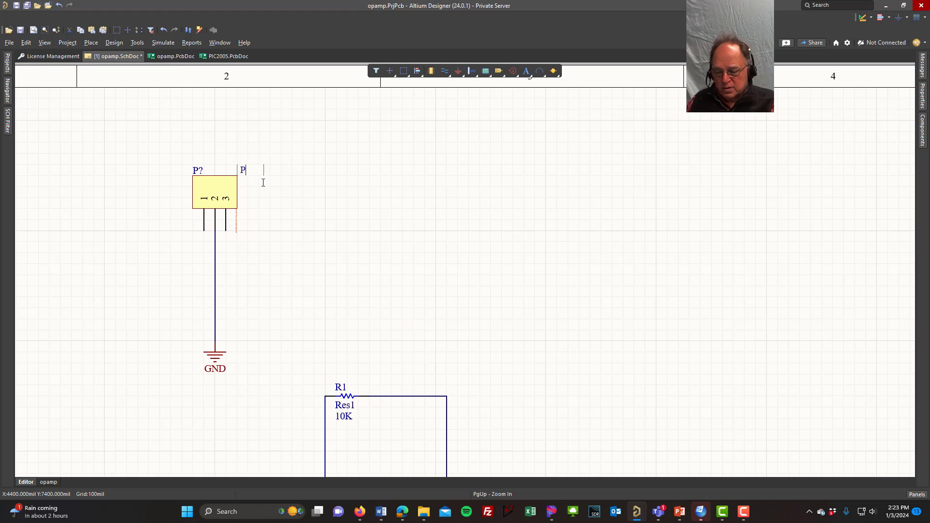
text(ower)
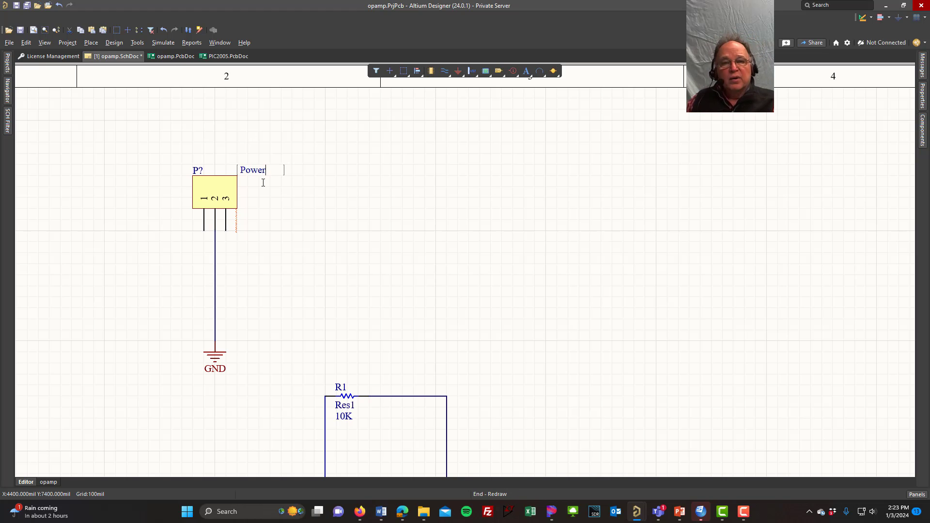
key(Return)
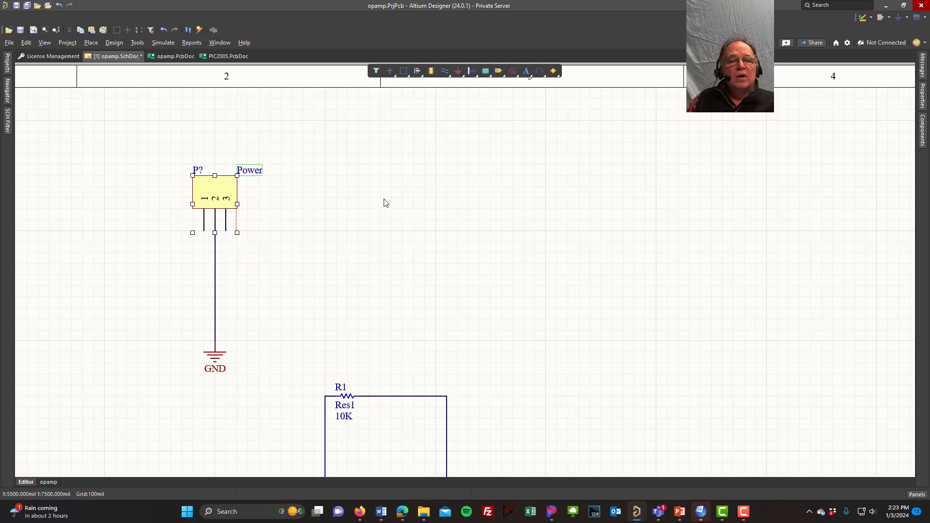
- Start a new power port and set its style to Bar and its name to +9VDC
scroll(415, 231, down, 3)
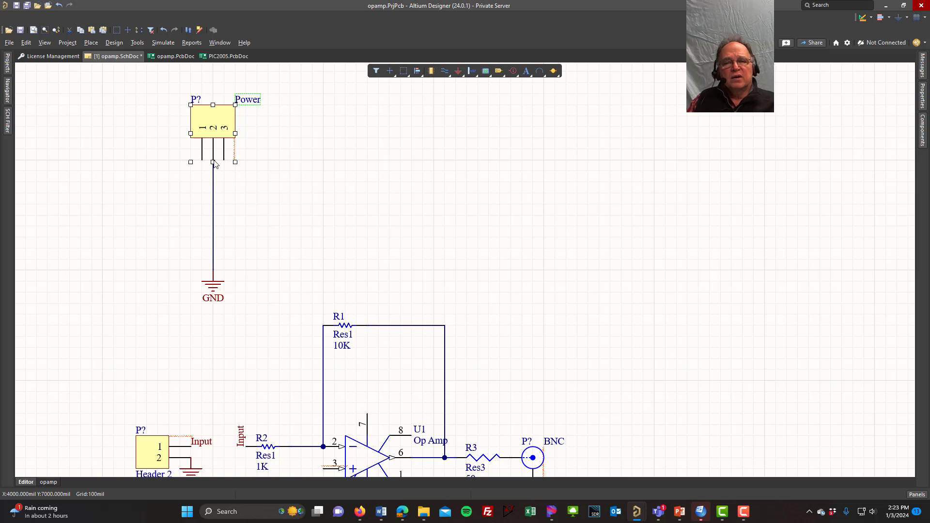
right_drag(339, 220, 346, 135)
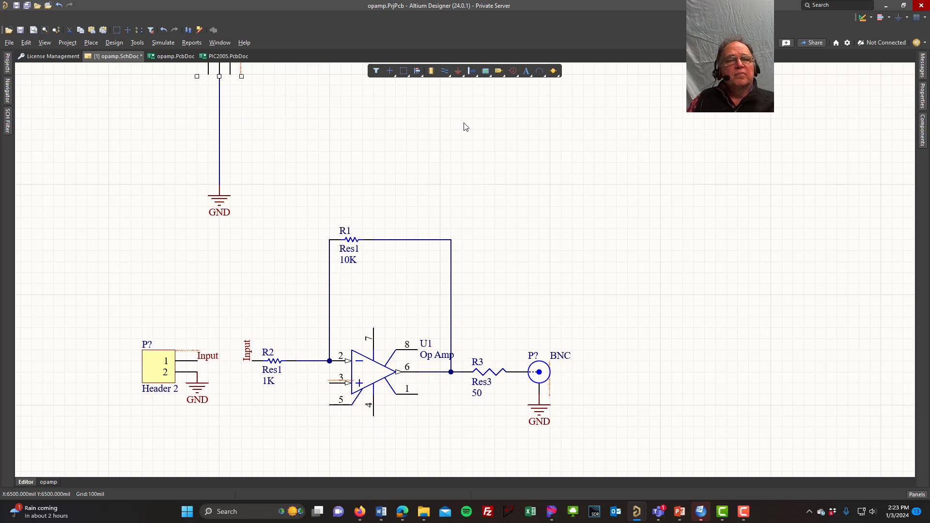
click(458, 71)
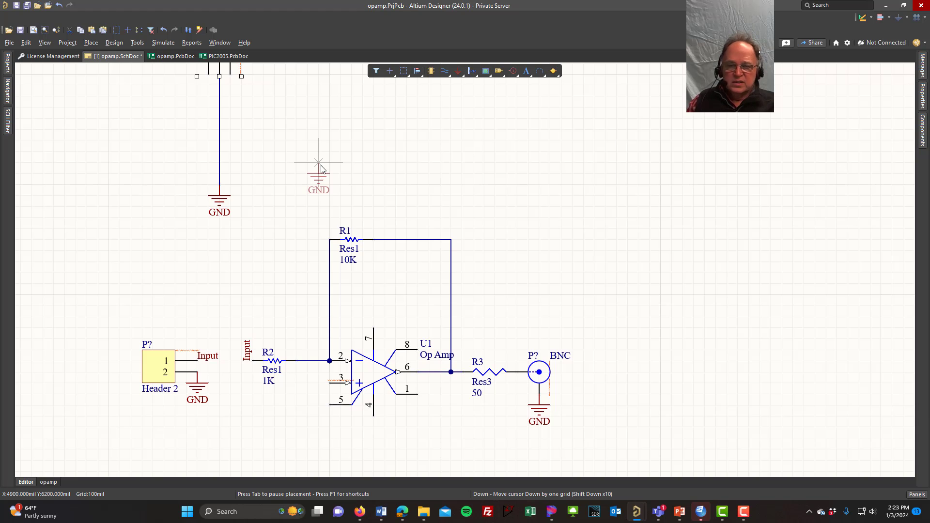
key(Tab)
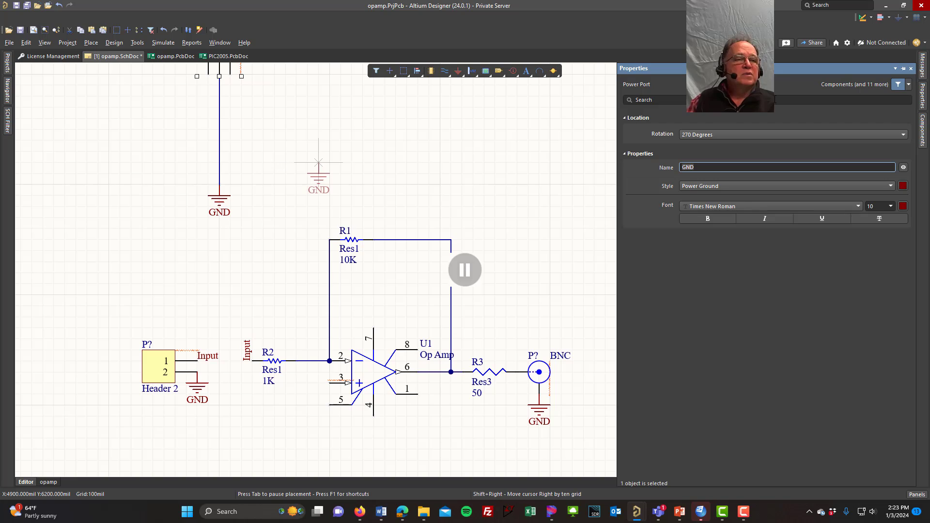
click(891, 184)
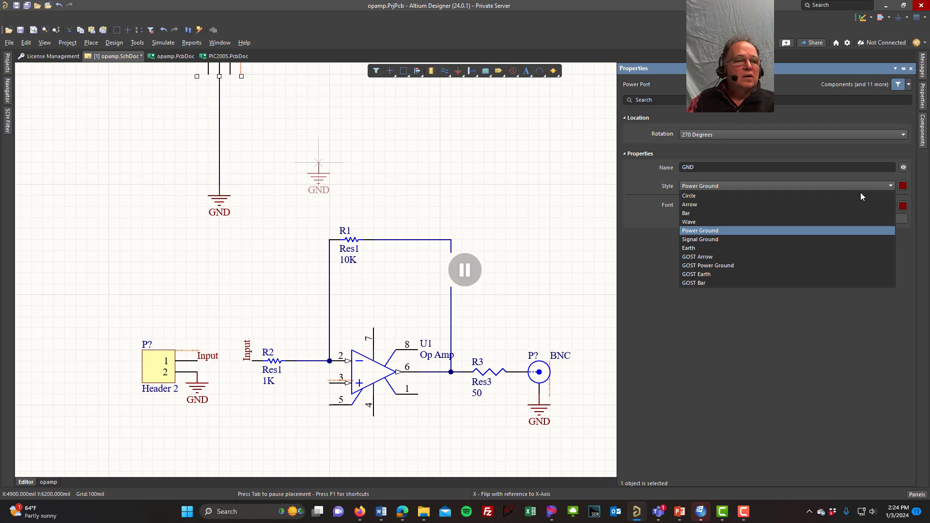
click(740, 212)
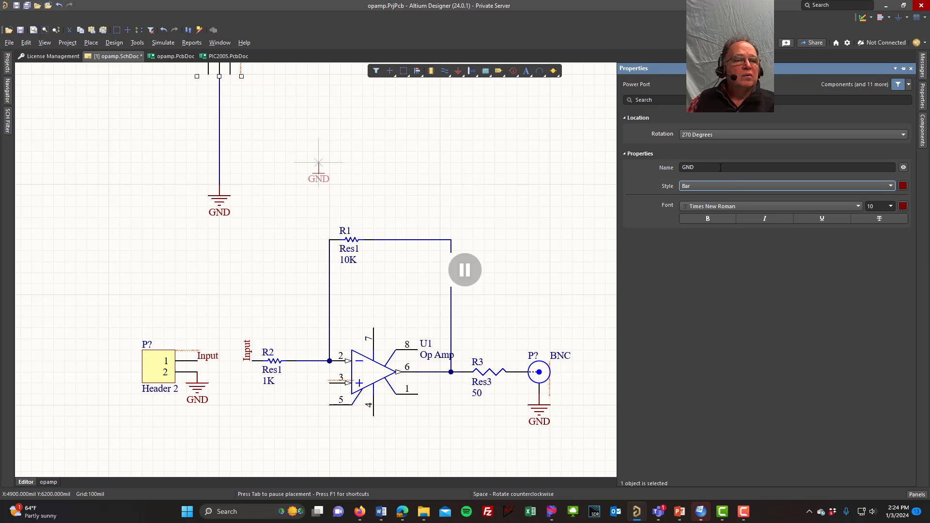
click(721, 167)
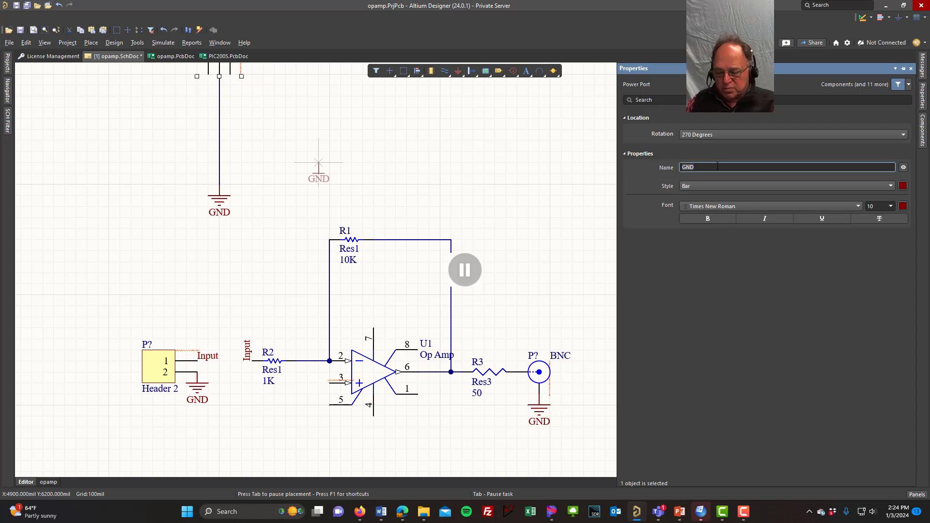
text(+)
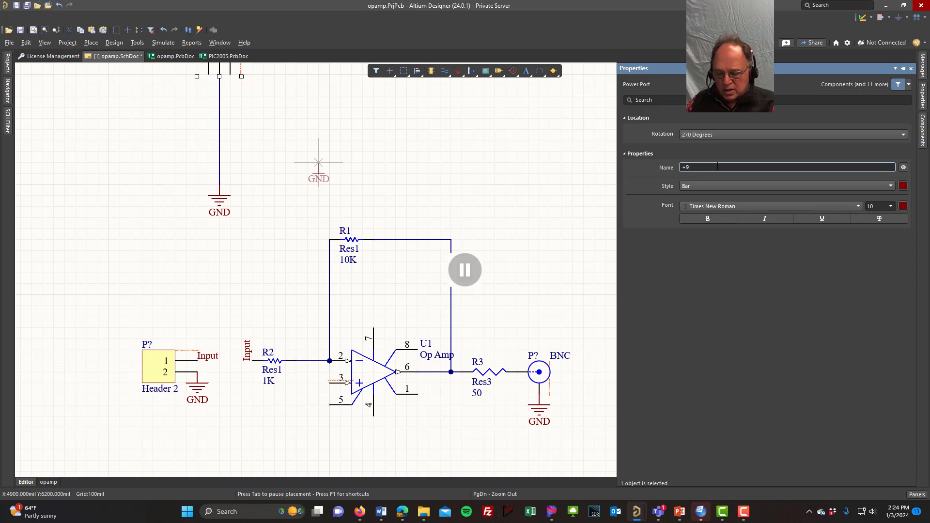
text(9VDC)
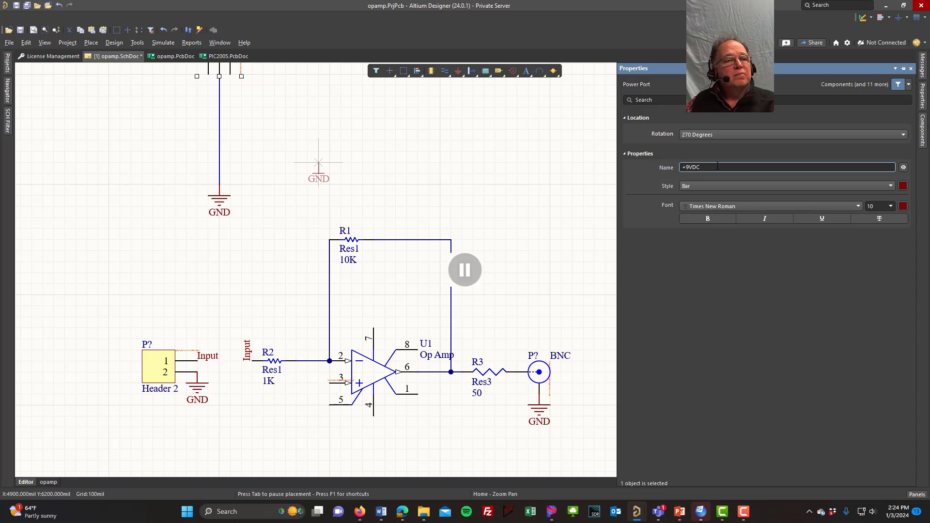
key(Return)
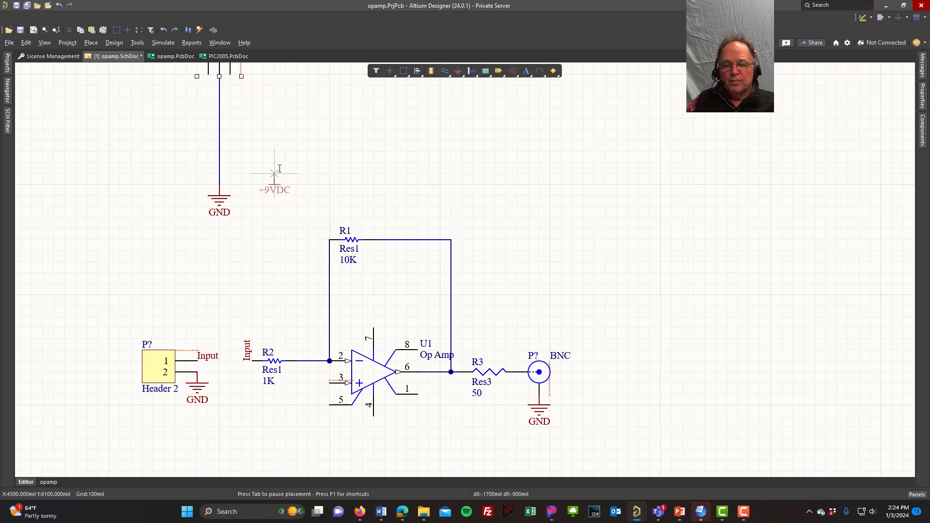
- Turn the +9VDC power port upright and place it beside the Power header, on the pin 1 side
key(space)
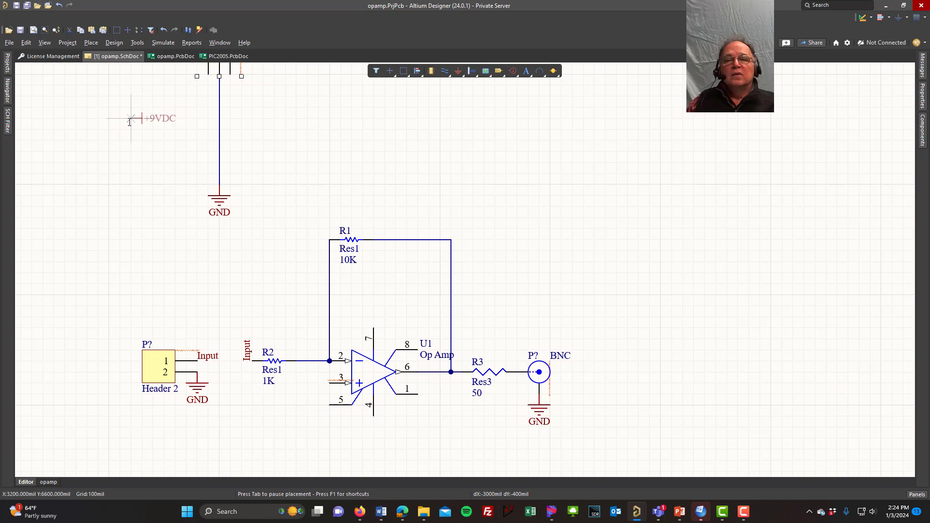
key(space)
scroll(134, 136, up, 3)
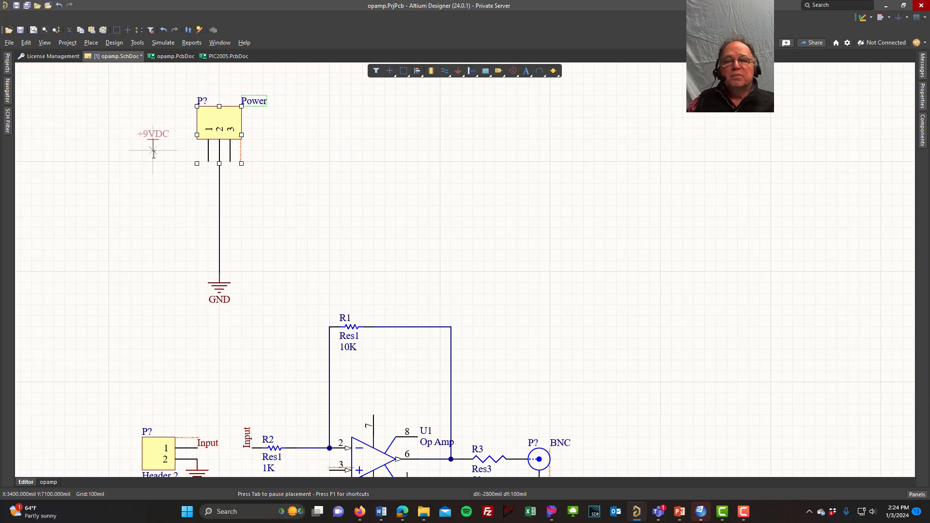
key(x)
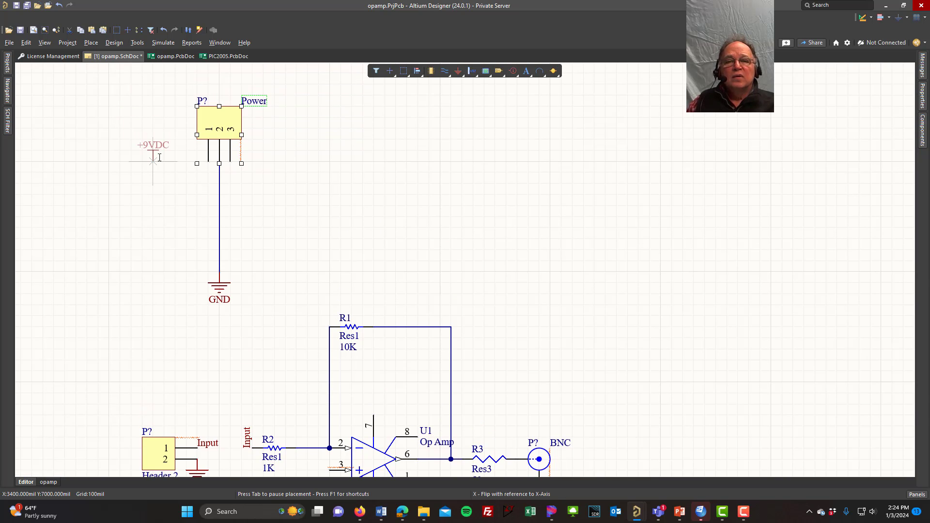
key(y)
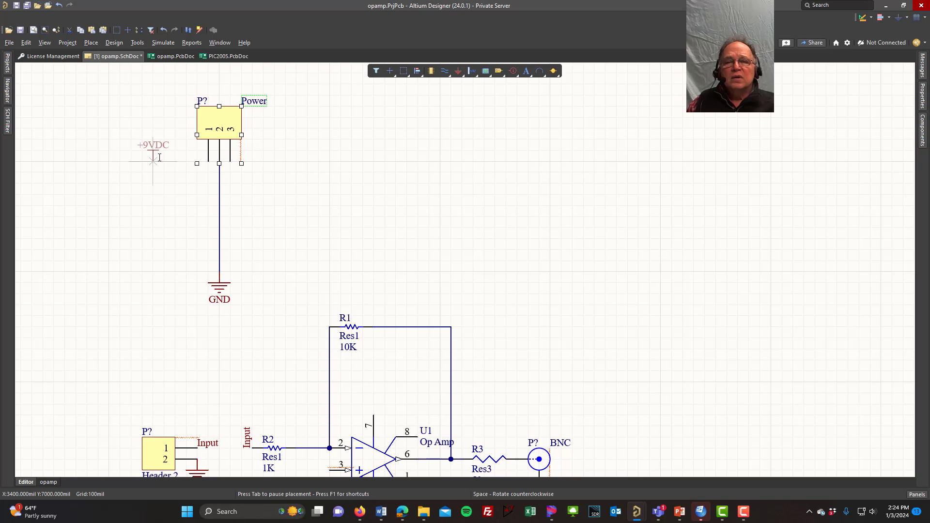
click(159, 157)
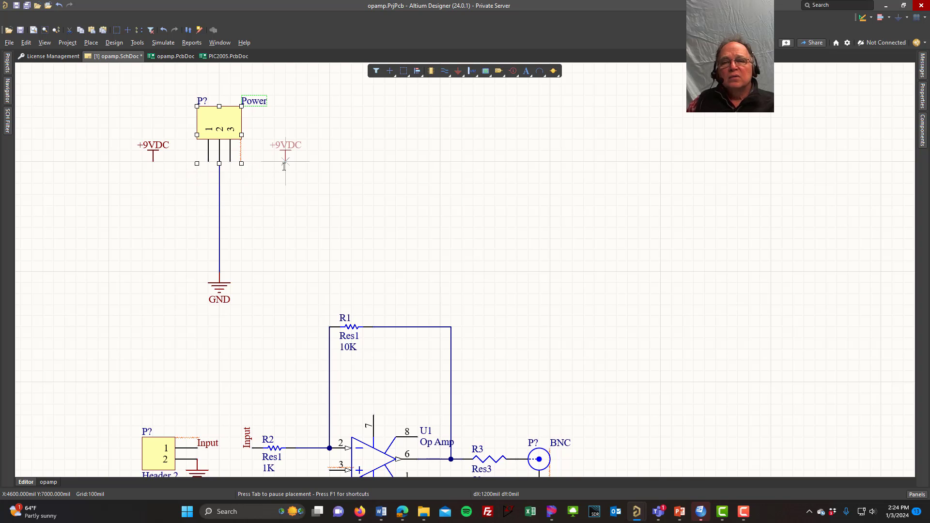
- Place two more +9VDC power ports, one beside the Power header on the pin 3 side and one on op-amp pin 7
key(End)
key(Home)
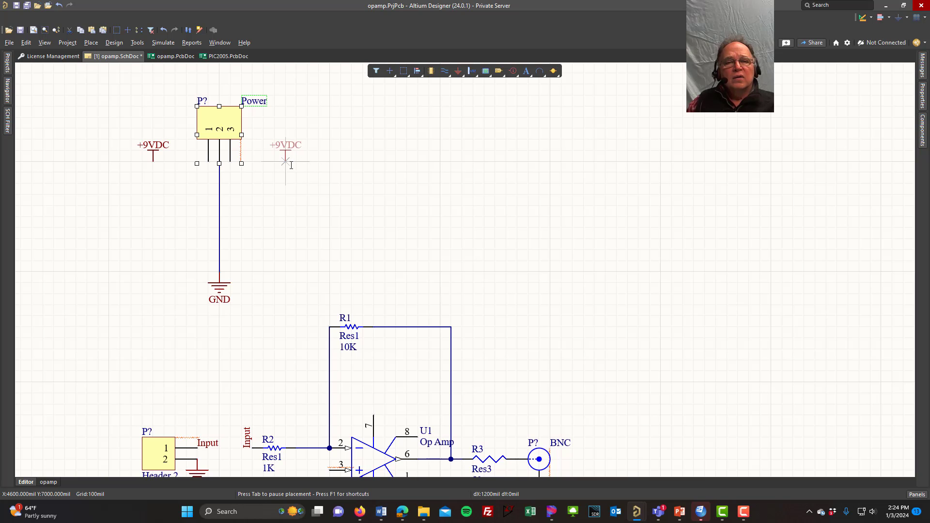
click(286, 162)
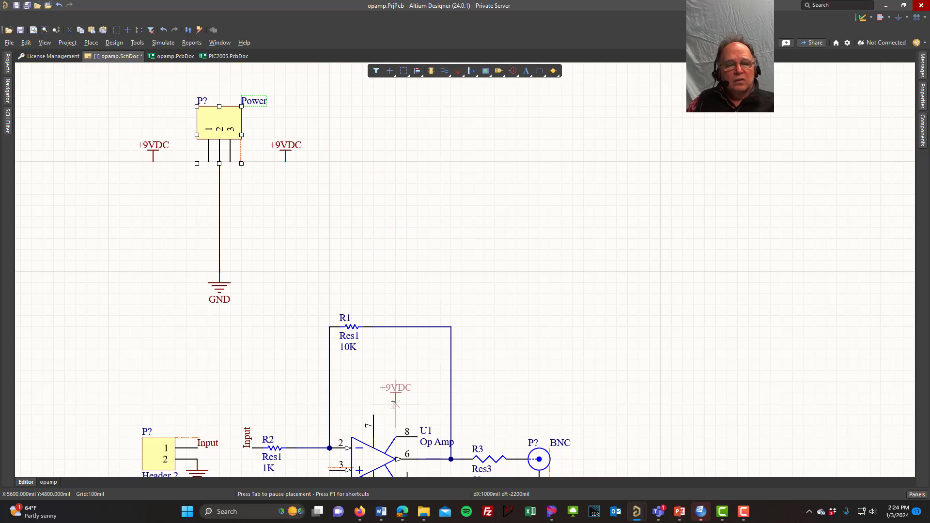
click(373, 415)
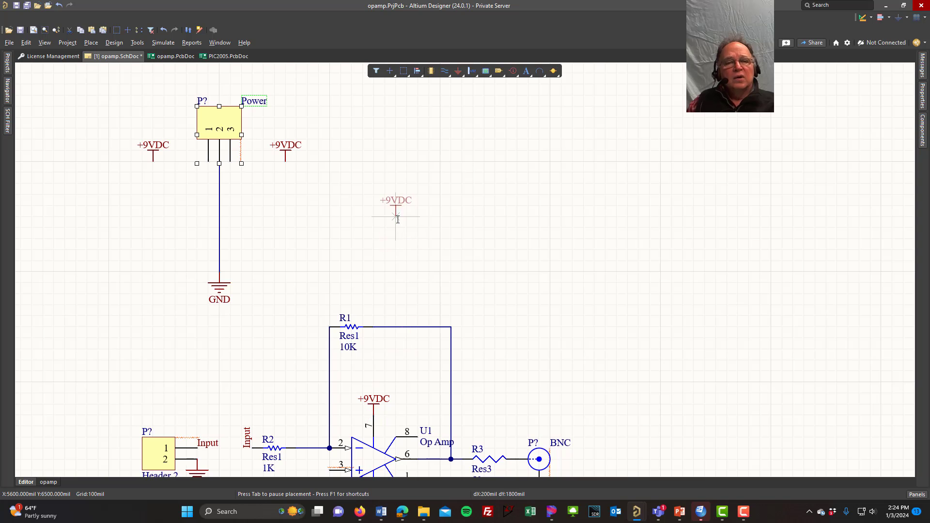
key(Escape)
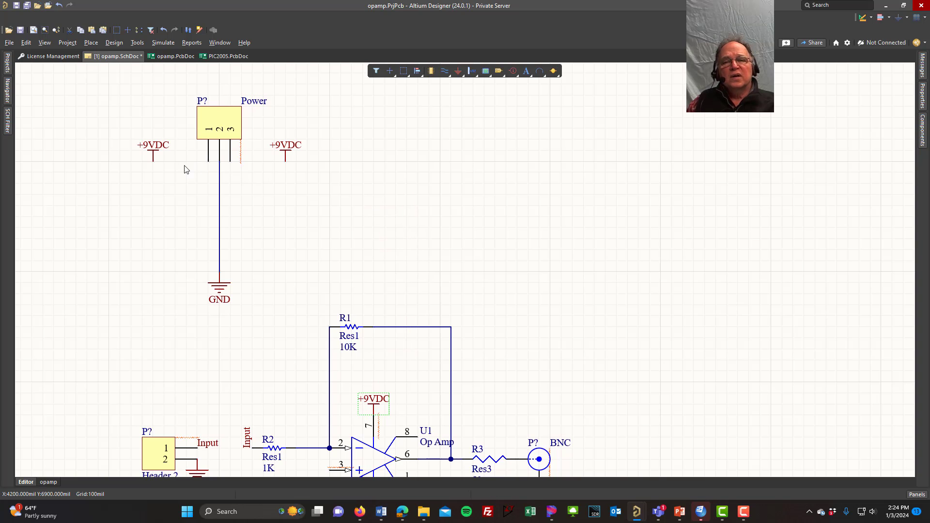
- Rename the power port on the pin 3 side of the Power header to -9VDC
click(299, 148)
click(299, 146)
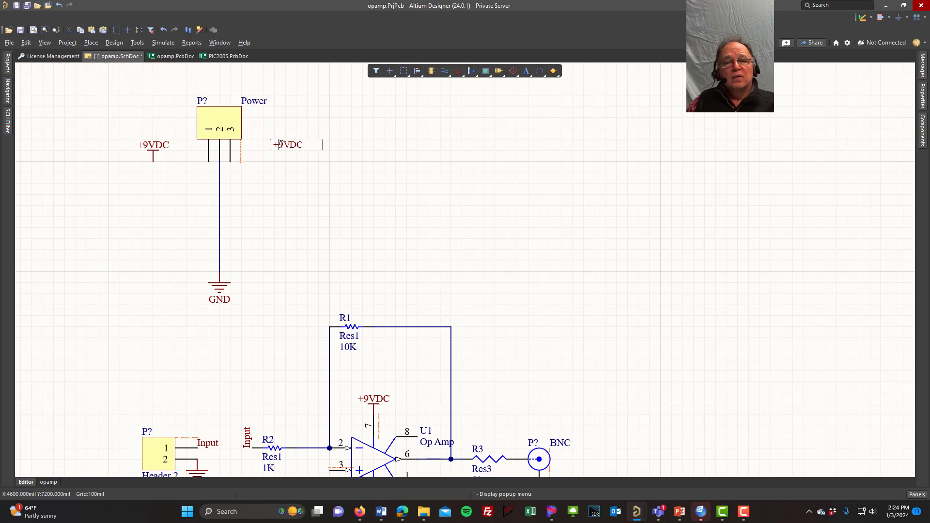
drag(280, 145, 266, 146)
text(-)
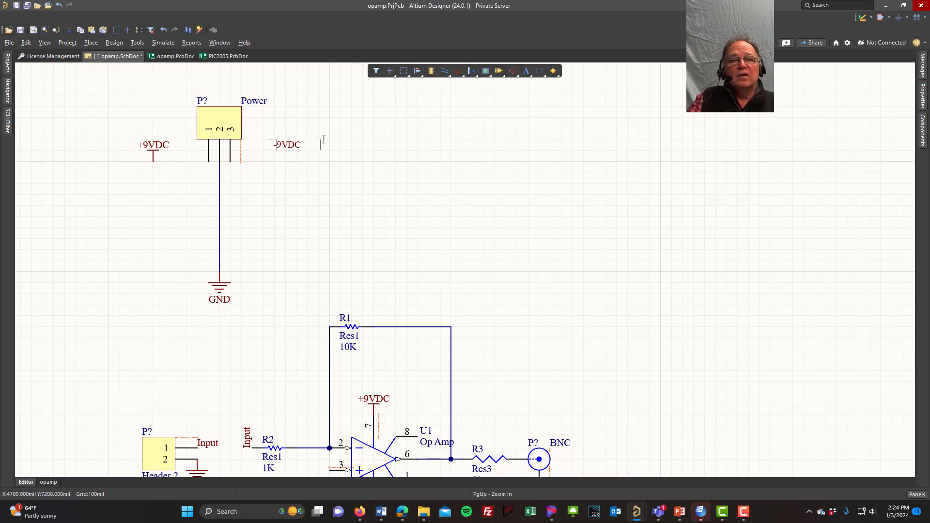
key(Return)
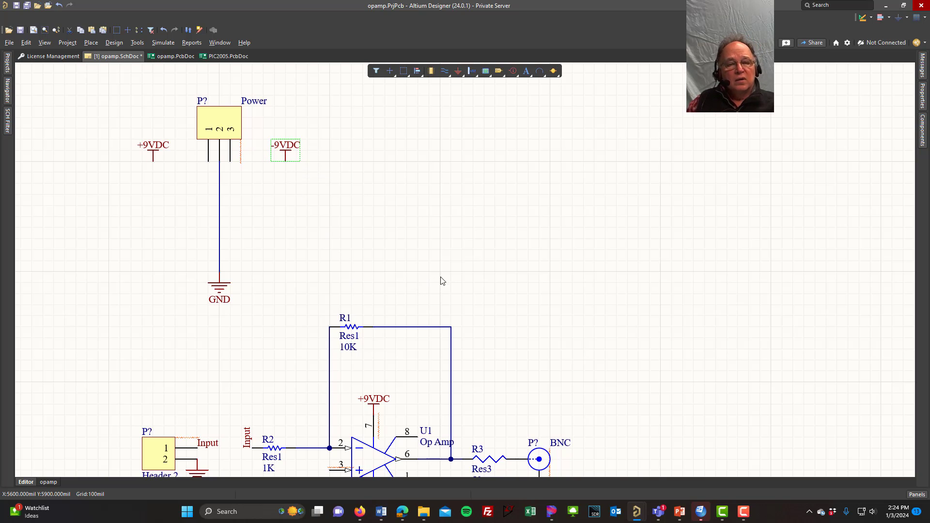
- Copy the -9VDC power port and place the copy, rotated to point downward, on op-amp pin 4
key(ctrl+c)
key(ctrl+v)
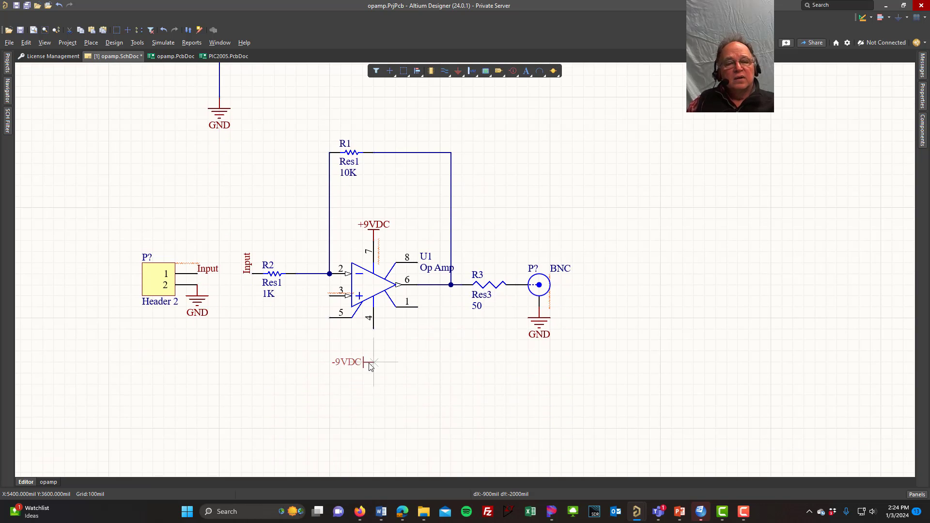
key(space)
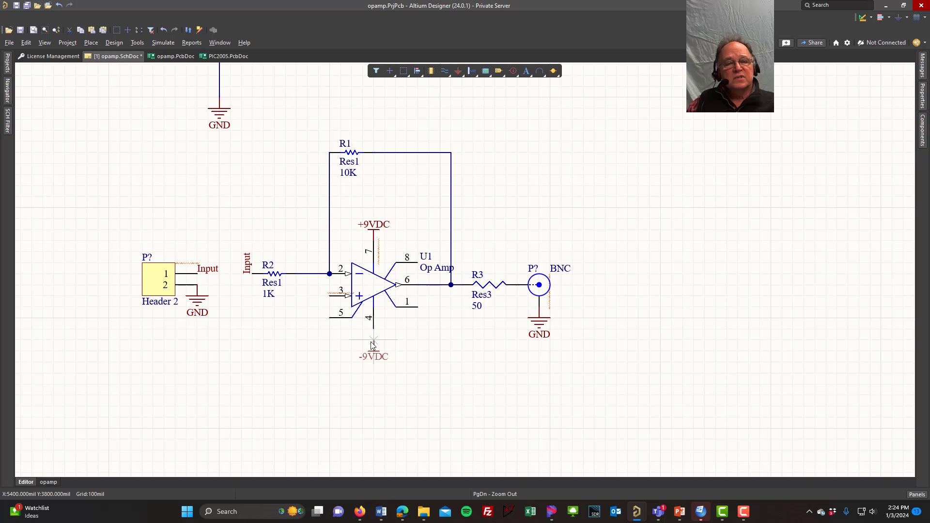
click(372, 335)
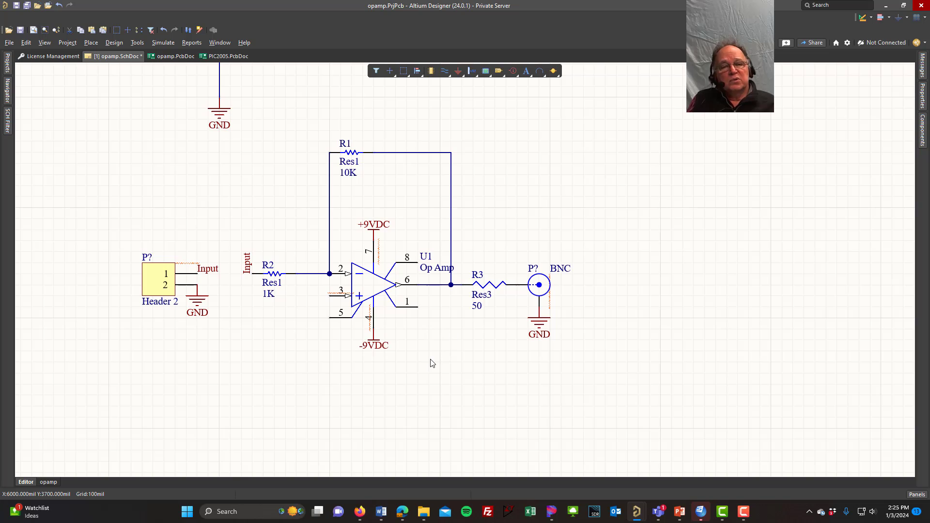
- Move the op-amp's -9VDC port farther down and its +9VDC port farther up, keeping both wired to their pins
click(373, 344)
mouse_move(372, 342)
mouse_down()
mouse_move(373, 329)
mouse_move(375, 365)
mouse_up()
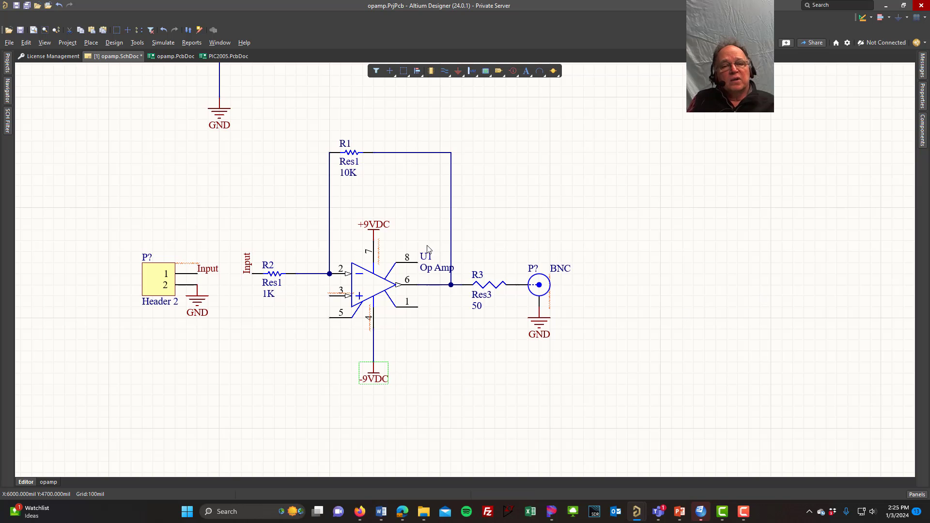
click(378, 234)
drag(372, 232, 375, 202)
click(563, 186)
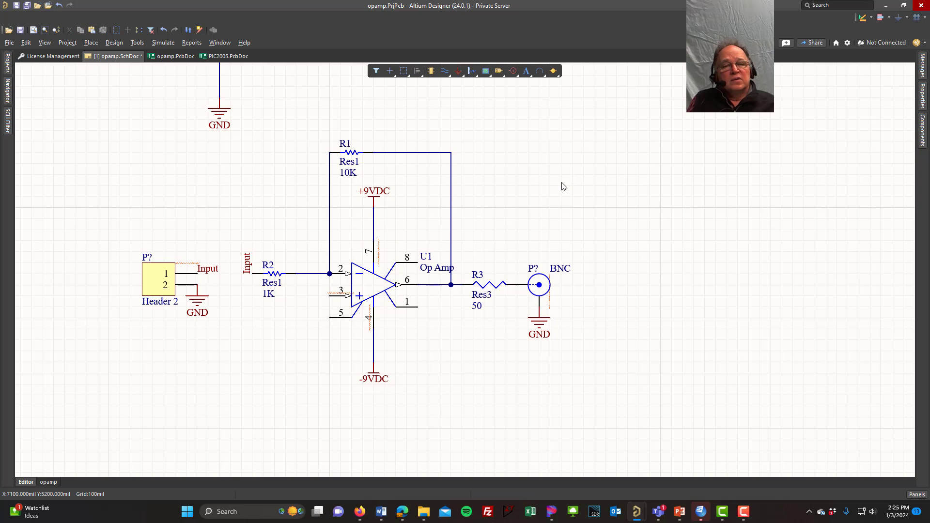
- Wire pin 3 of the Power header to the -9VDC port and pin 1 to the +9VDC port
right_drag(174, 170, 223, 420)
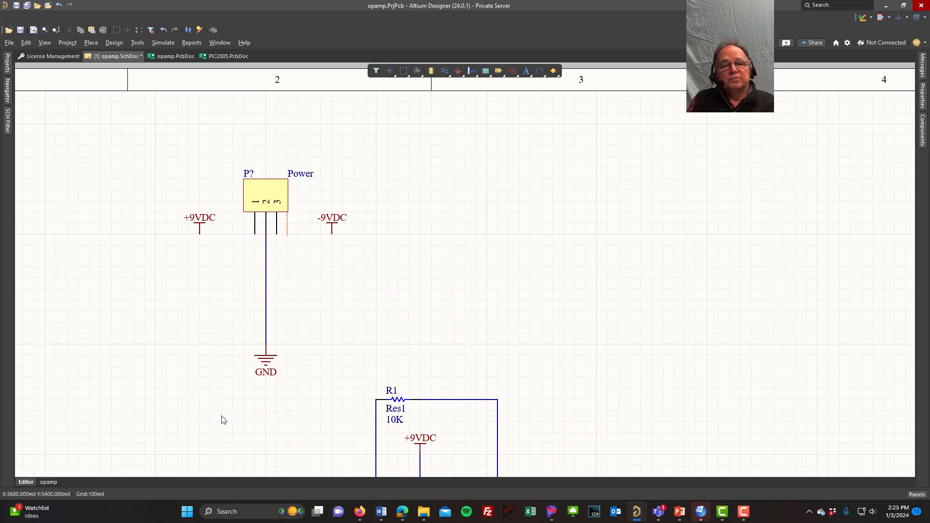
click(445, 71)
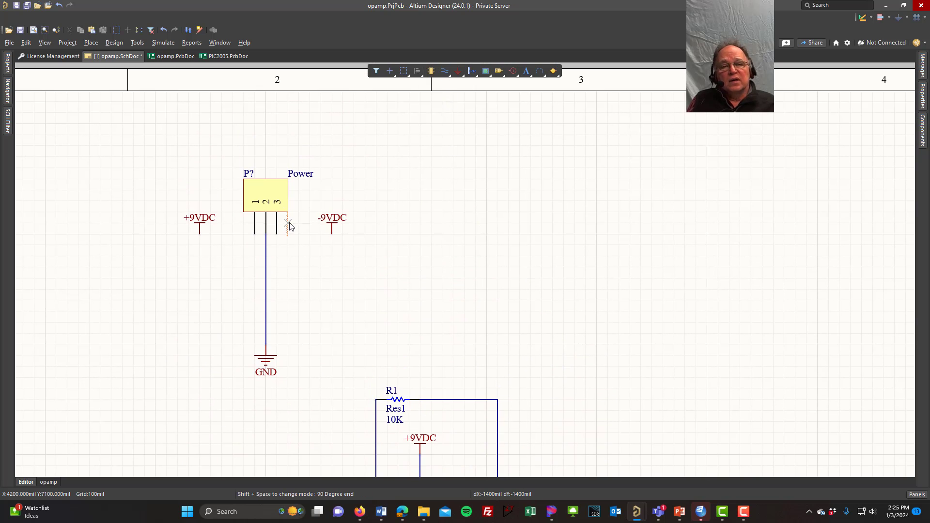
click(278, 235)
click(332, 234)
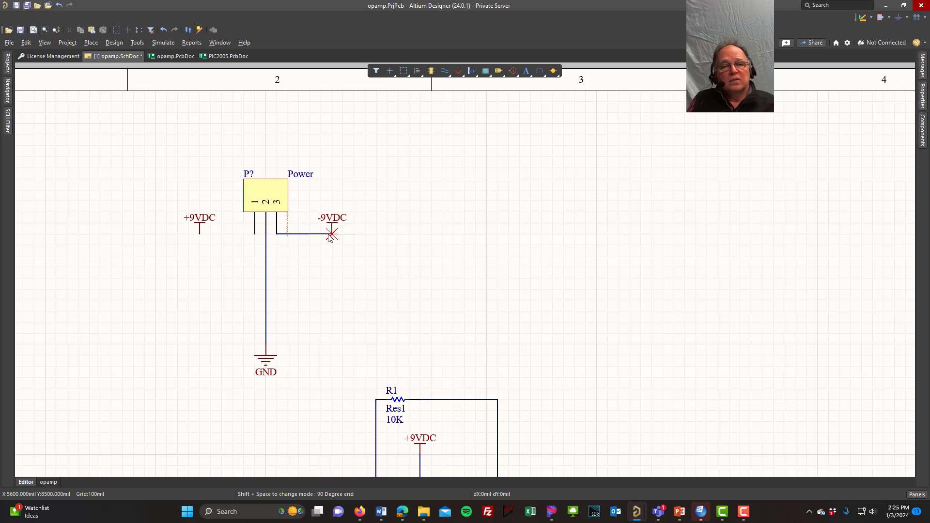
click(199, 234)
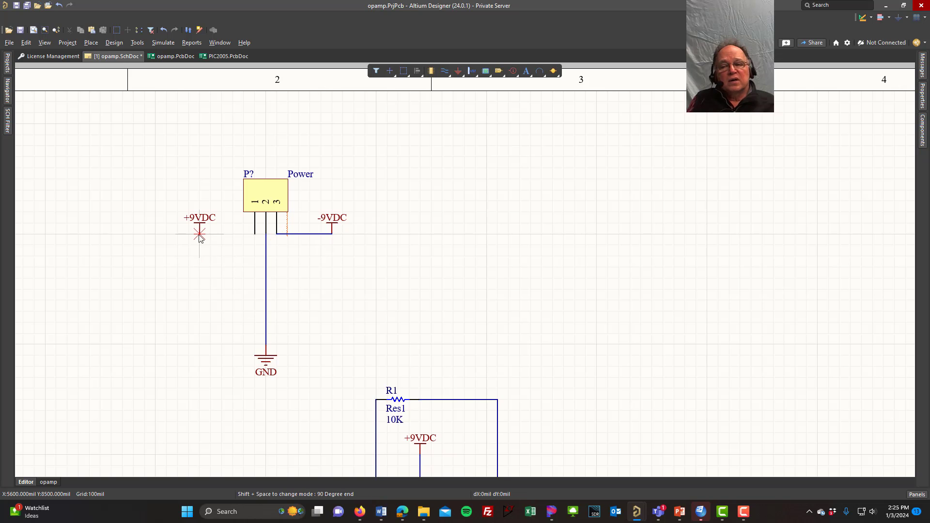
click(254, 236)
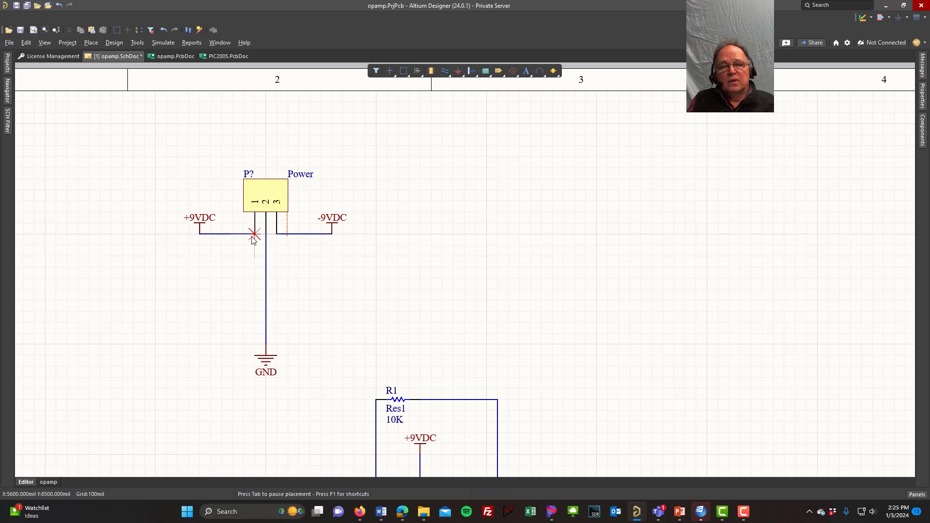
right_click(139, 302)
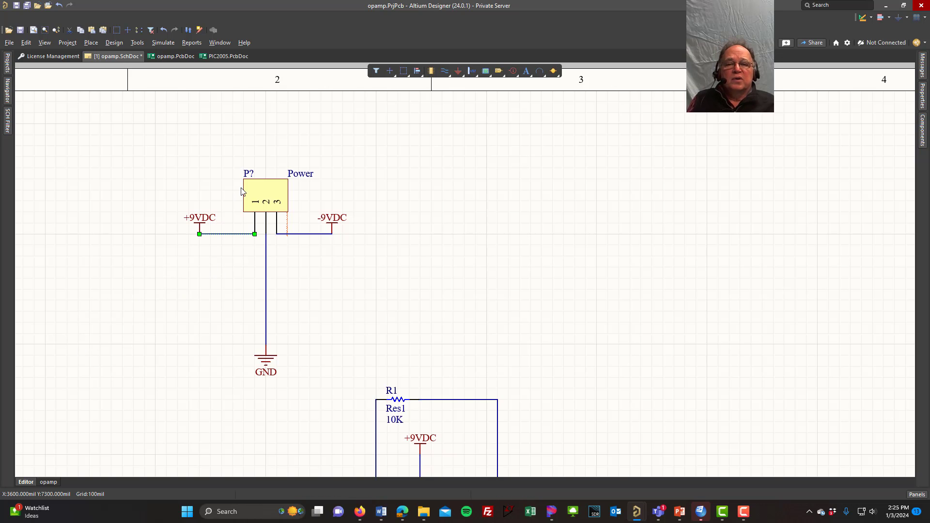
- Automatically annotate the schematic and accept the designator changes for the unnumbered P? connectors
right_drag(532, 326, 546, 135)
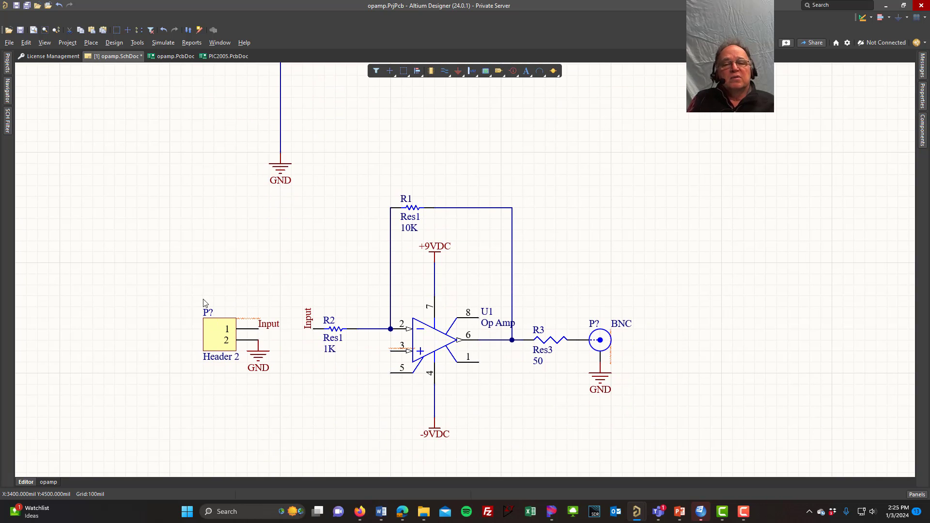
click(138, 43)
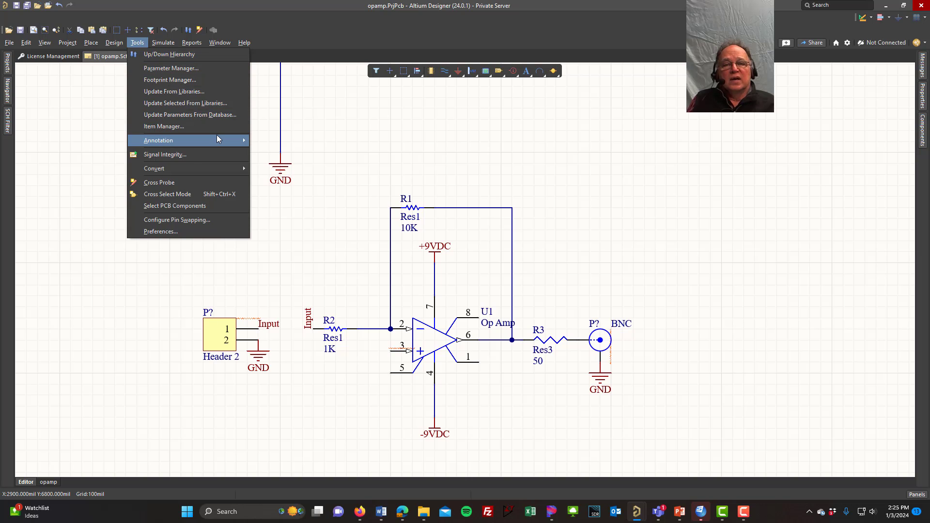
mouse_move(217, 137)
click(338, 174)
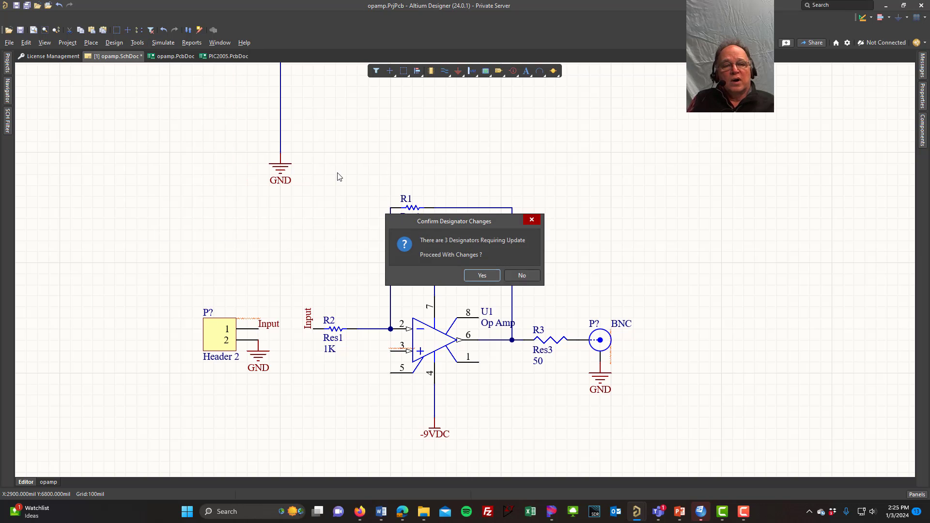
click(492, 276)
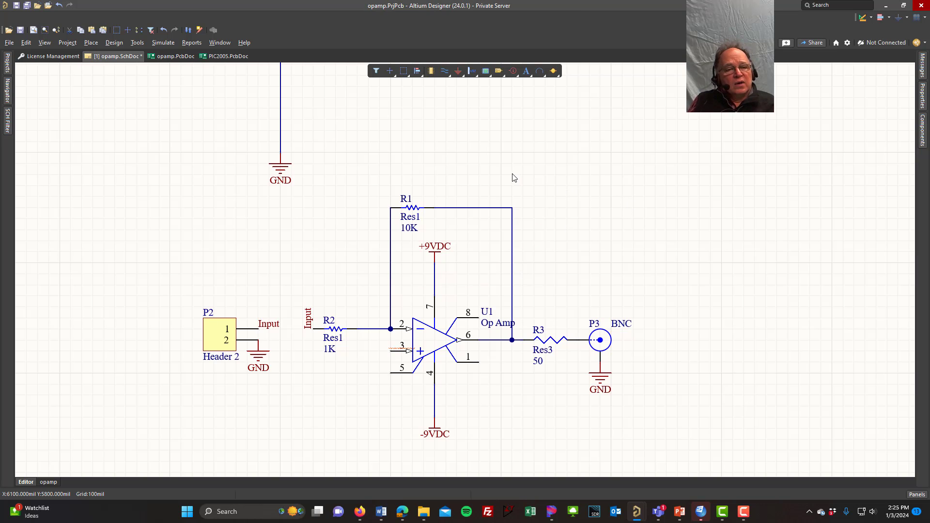
right_drag(626, 193, 566, 279)
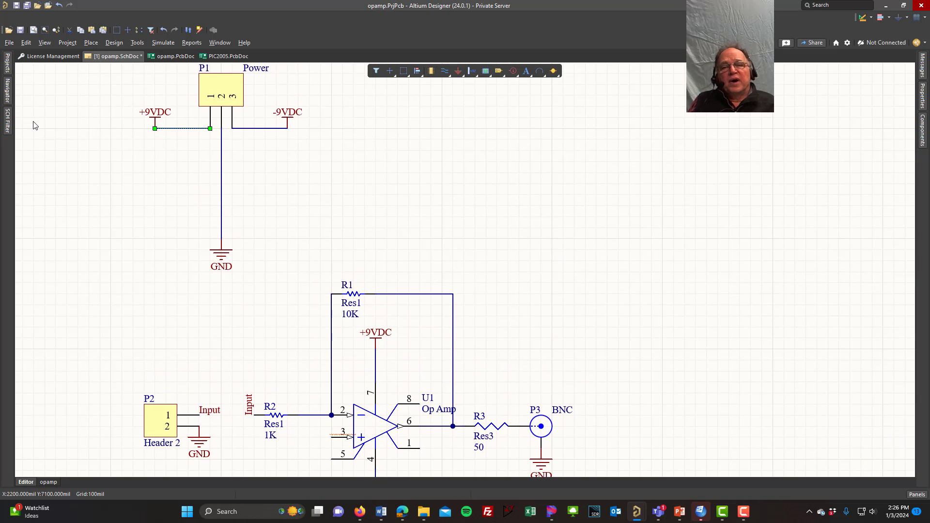
click(117, 179)
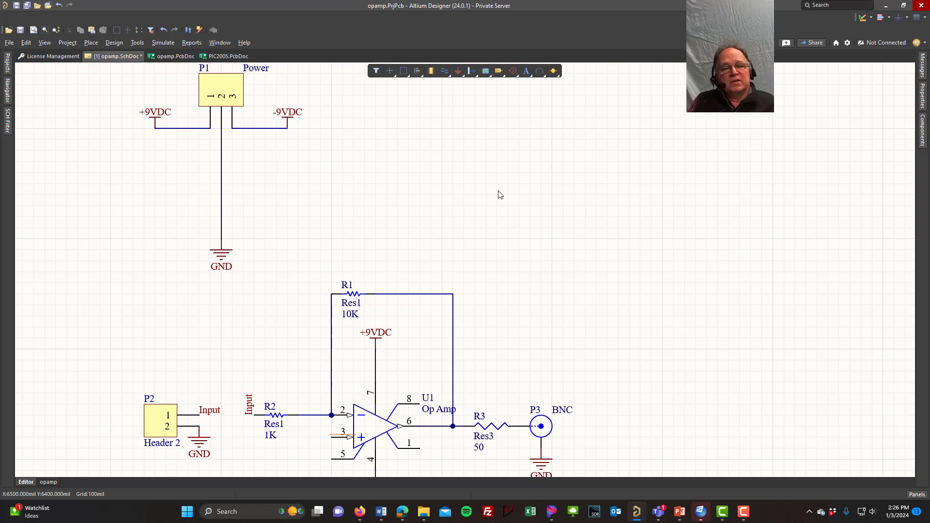
- Examine the whole schematic, checking the op-amp circuit, the R3 output to the BNC and the Power connector wiring
right_drag(579, 320, 635, 304)
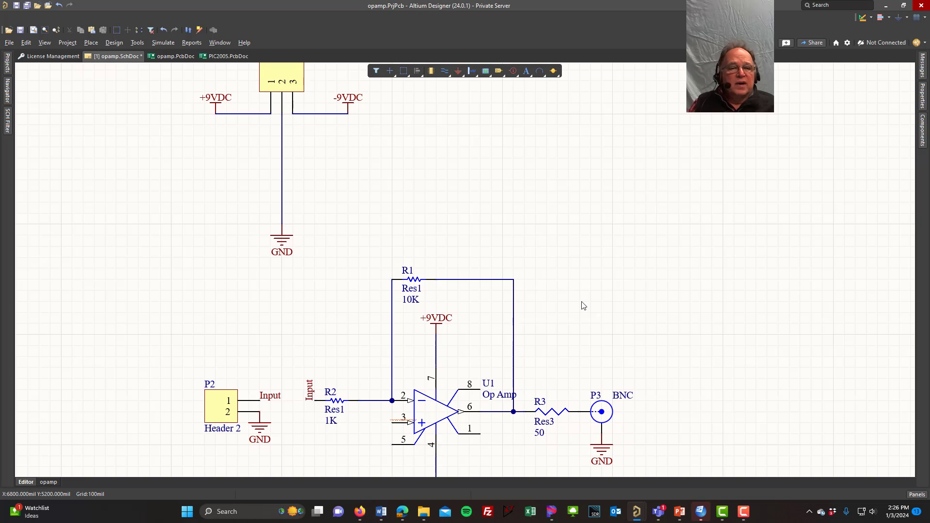
ctrl+scroll(485, 233, down, 2)
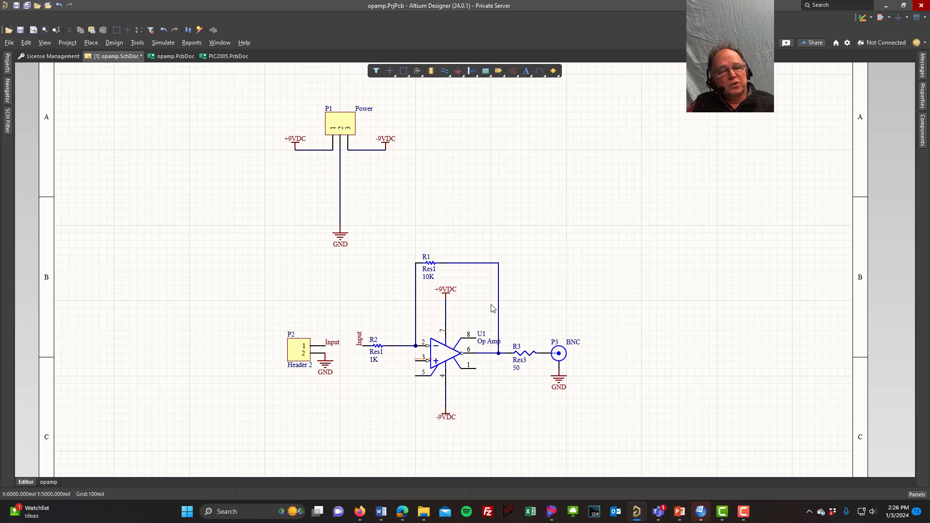
right_drag(493, 309, 241, 204)
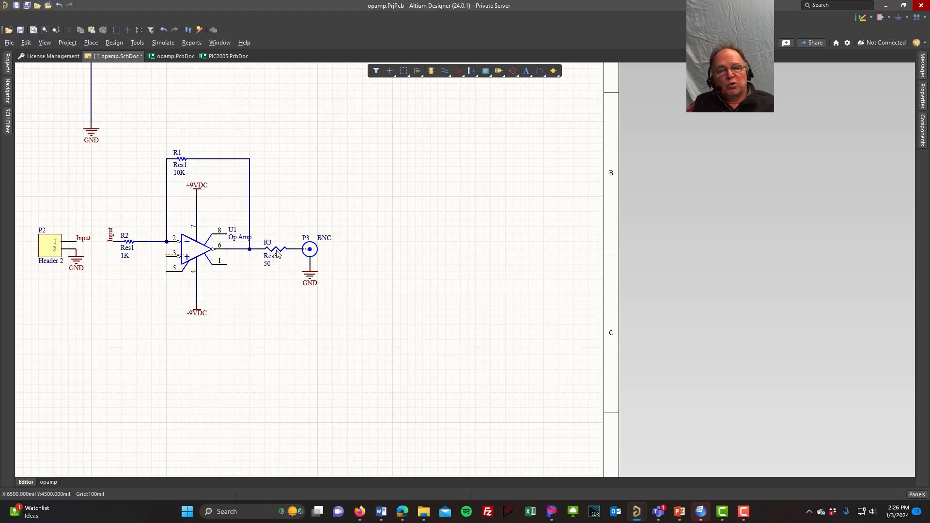
ctrl+scroll(274, 252, up, 10)
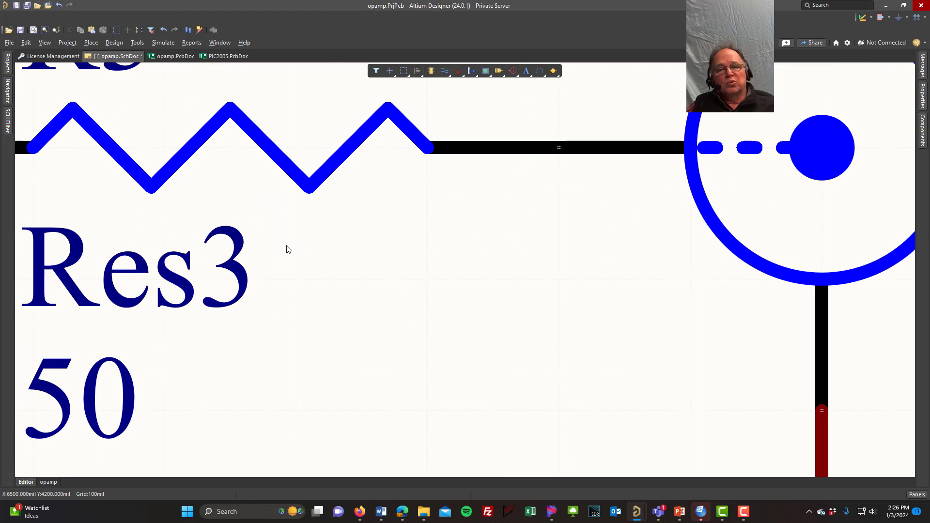
ctrl+scroll(287, 257, down, 8)
right_drag(160, 164, 578, 379)
ctrl+scroll(416, 320, down, 6)
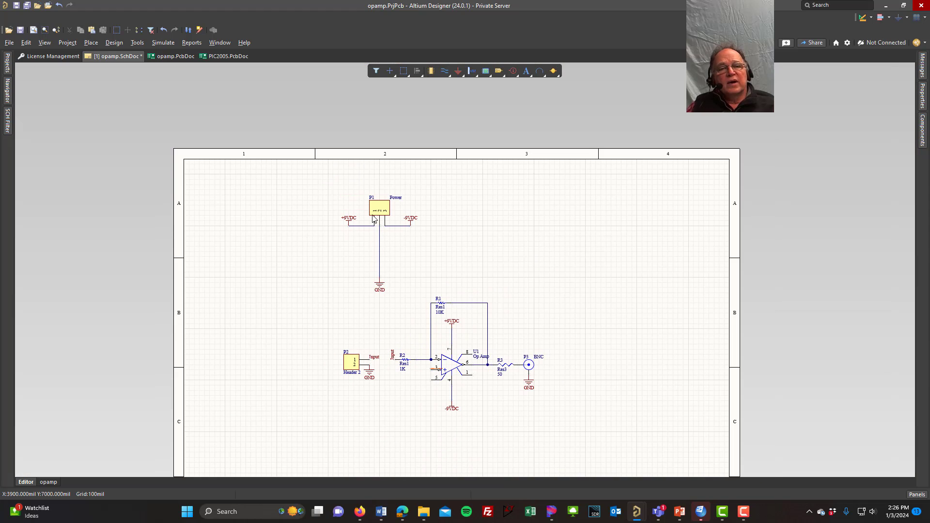
ctrl+scroll(378, 206, up, 6)
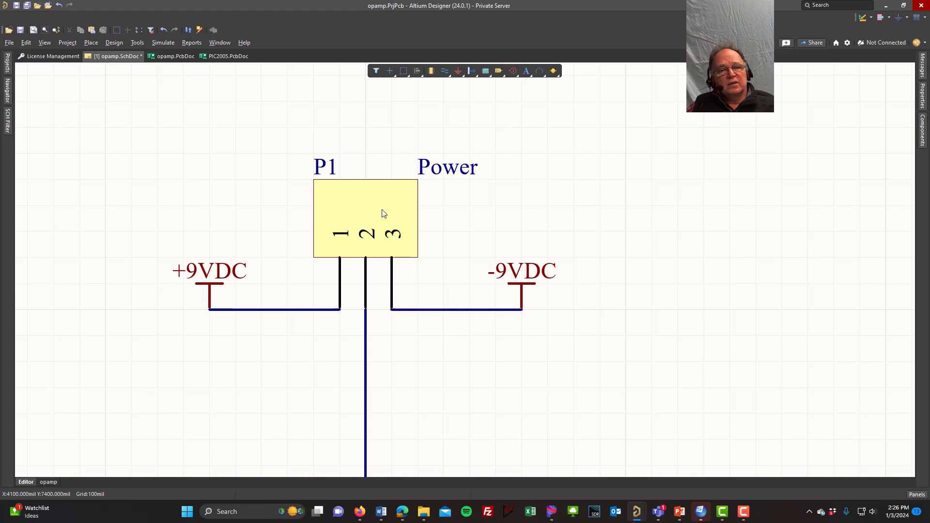
- Ground the op-amp's non-inverting input by placing a GND port on pin 3
ctrl+scroll(383, 213, down, 6)
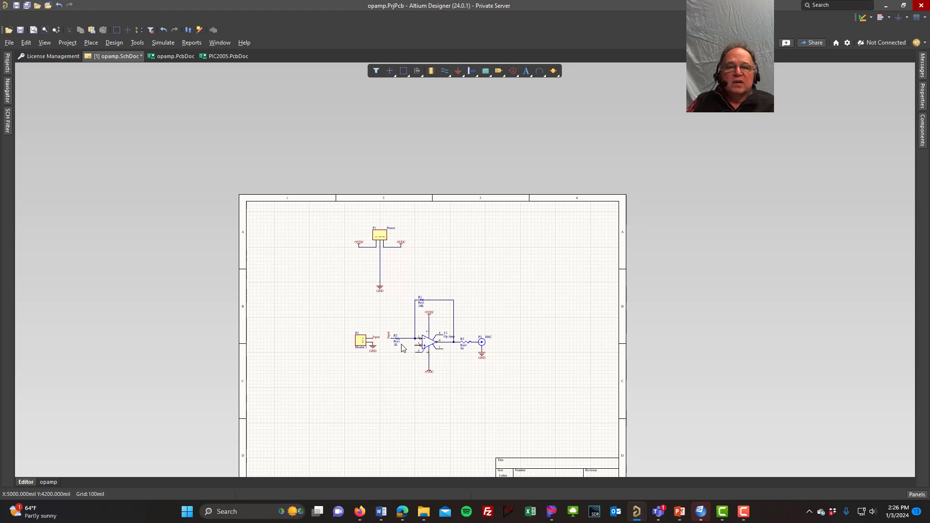
click(44, 42)
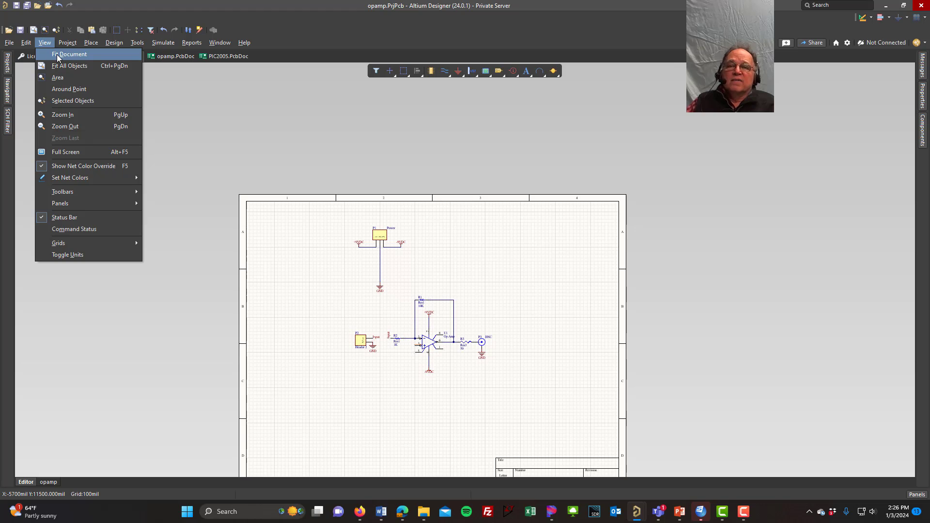
click(57, 54)
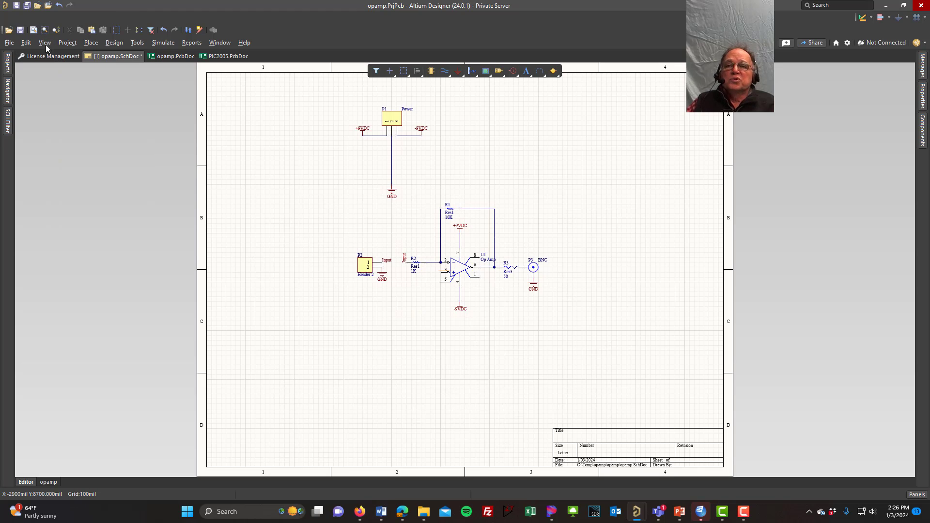
click(45, 43)
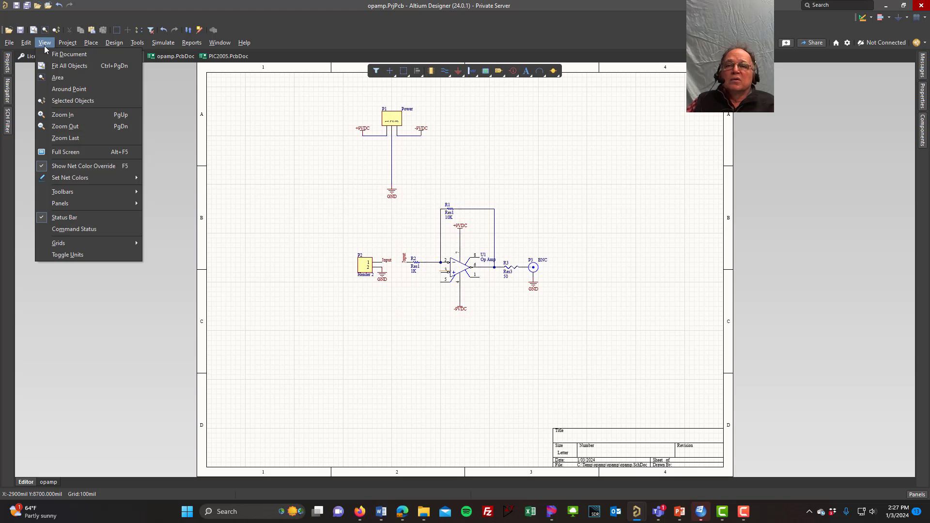
click(72, 66)
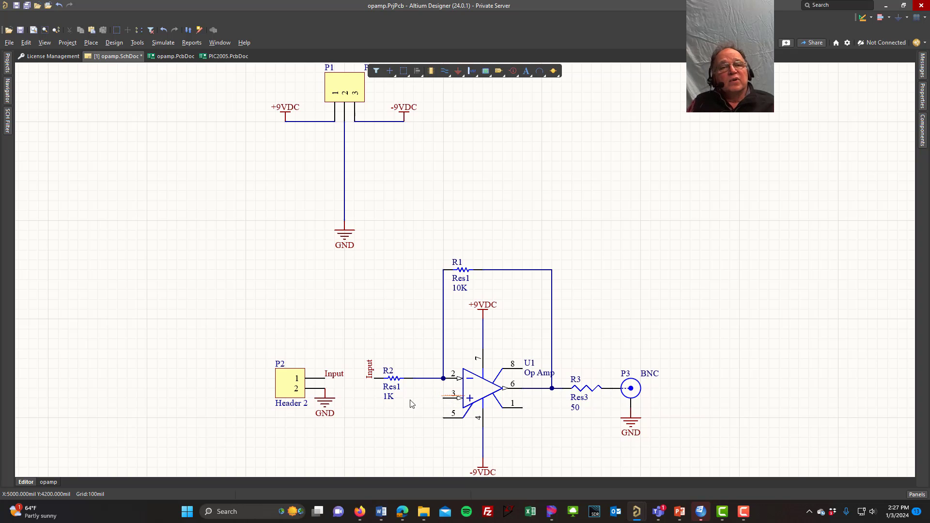
click(458, 72)
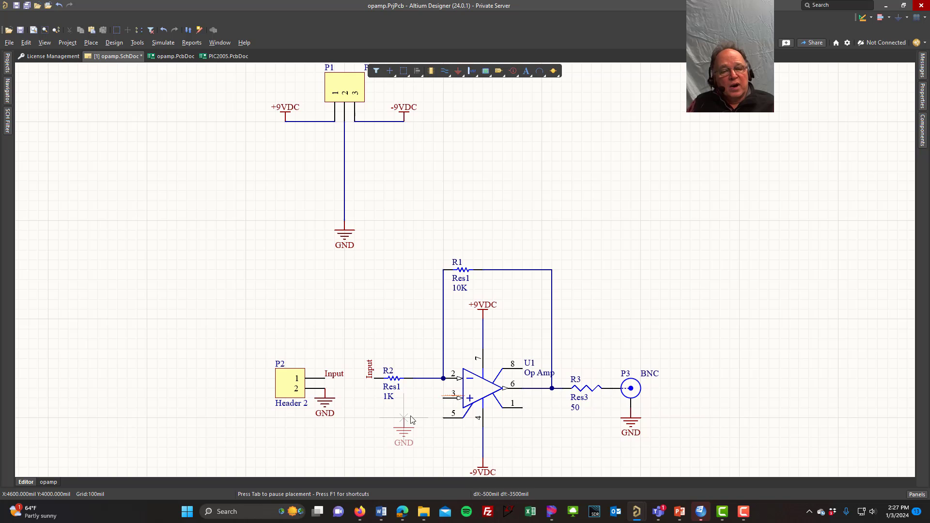
click(442, 398)
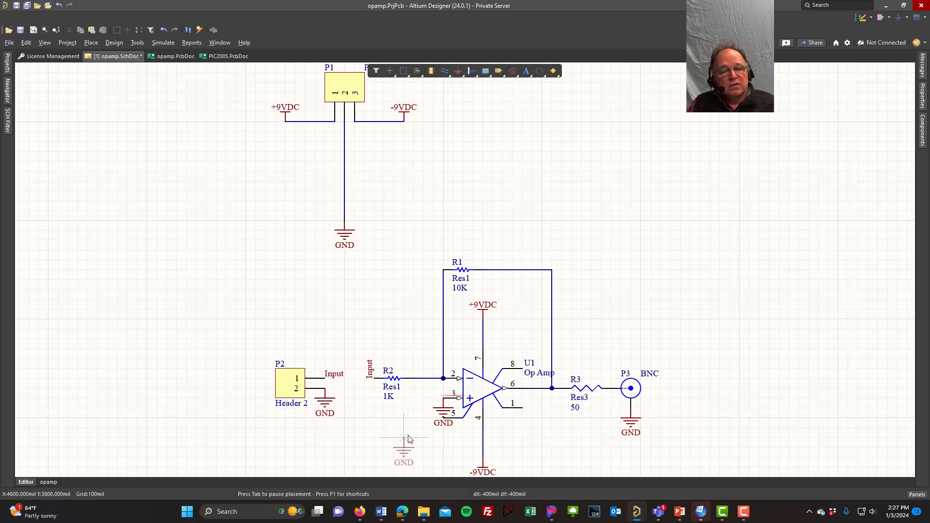
key(Escape)
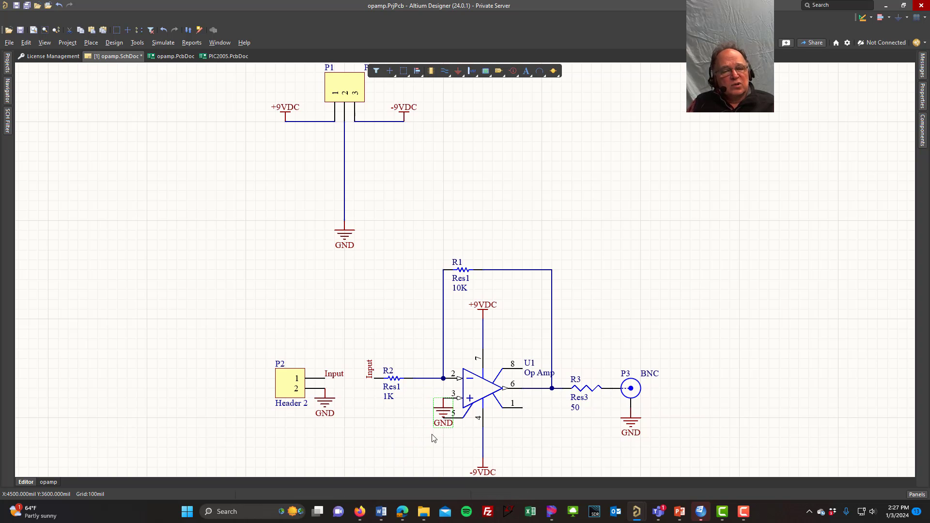
- Move the GND port away from the op-amp so it clears pin 5, keeping it wired to pin 3, and save the schematic
ctrl+scroll(440, 425, up, 2)
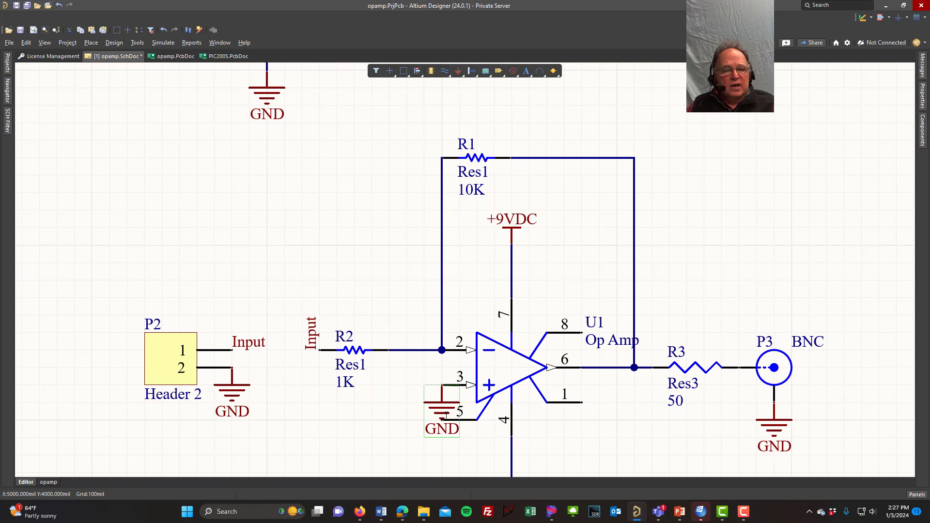
scroll(467, 434, down, 5)
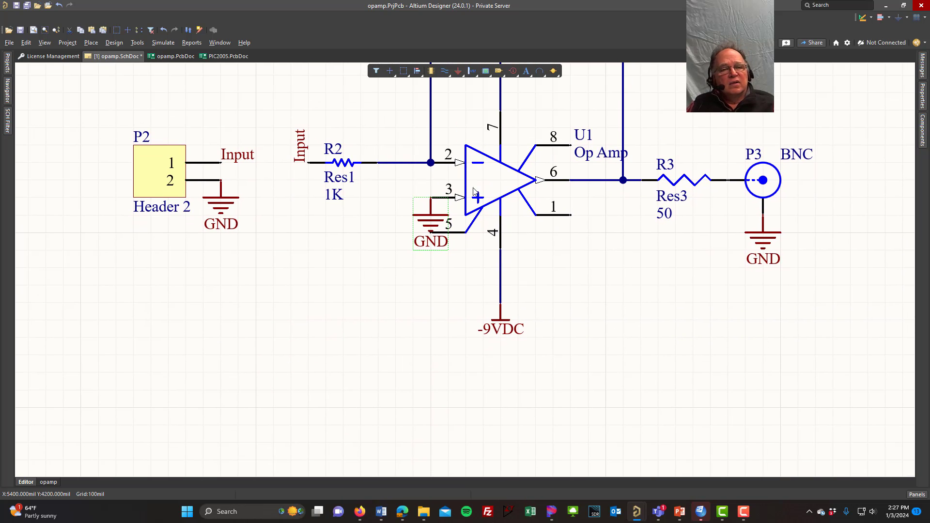
drag(433, 204, 372, 209)
click(396, 326)
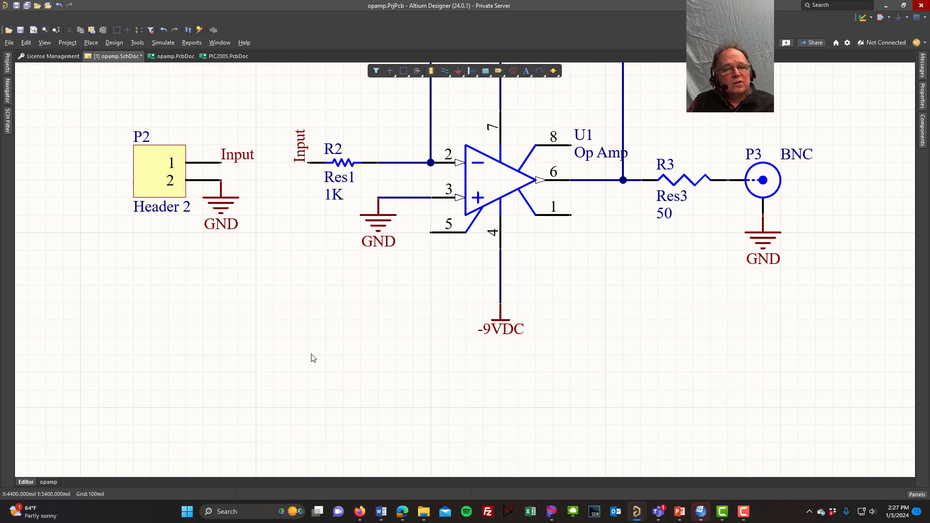
click(28, 5)
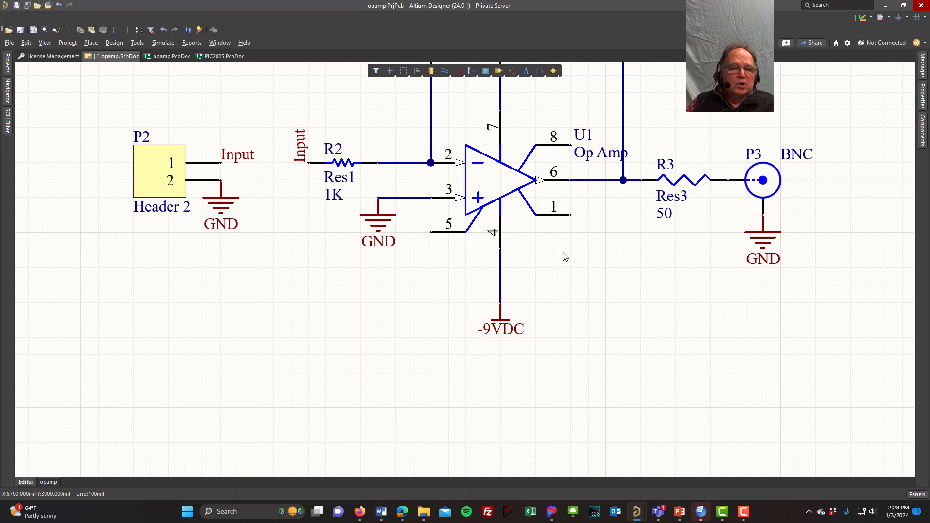
- Move the op-amp's comment text above pin 8, clear of the feedback wire
right_drag(602, 250, 556, 338)
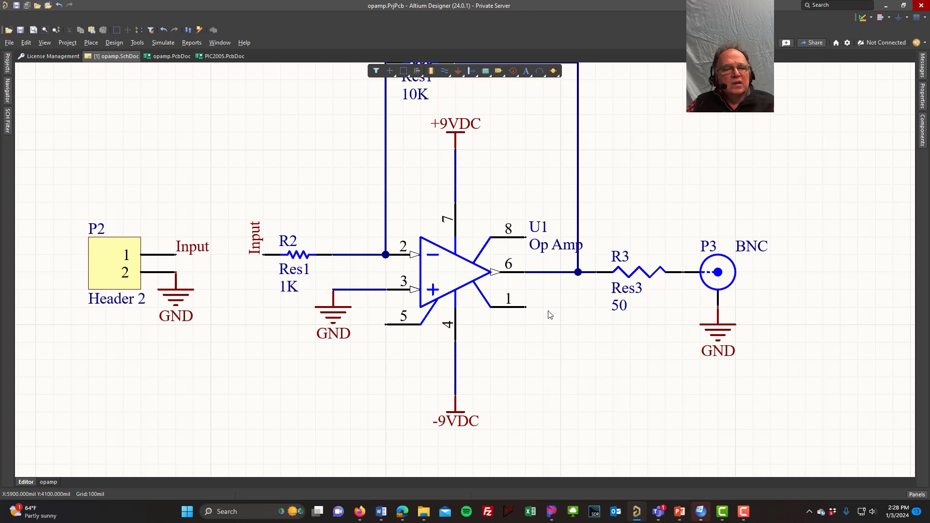
drag(557, 248, 507, 210)
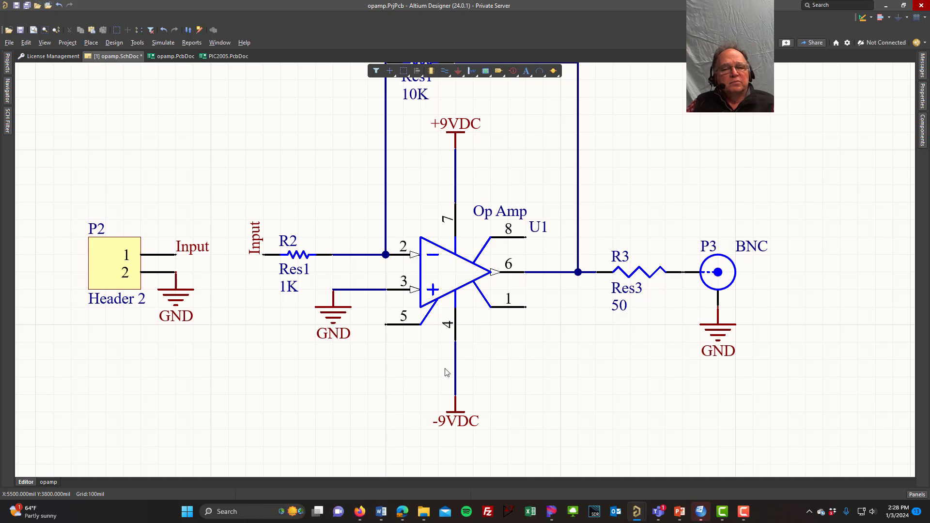
- Change the op-amp's comment to LM741 and save the schematic
click(490, 219)
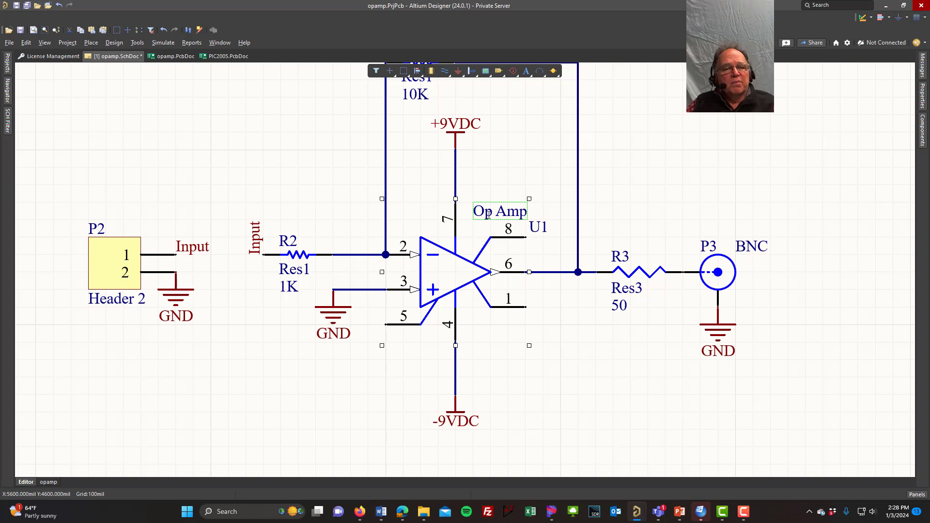
click(489, 214)
drag(537, 210, 470, 213)
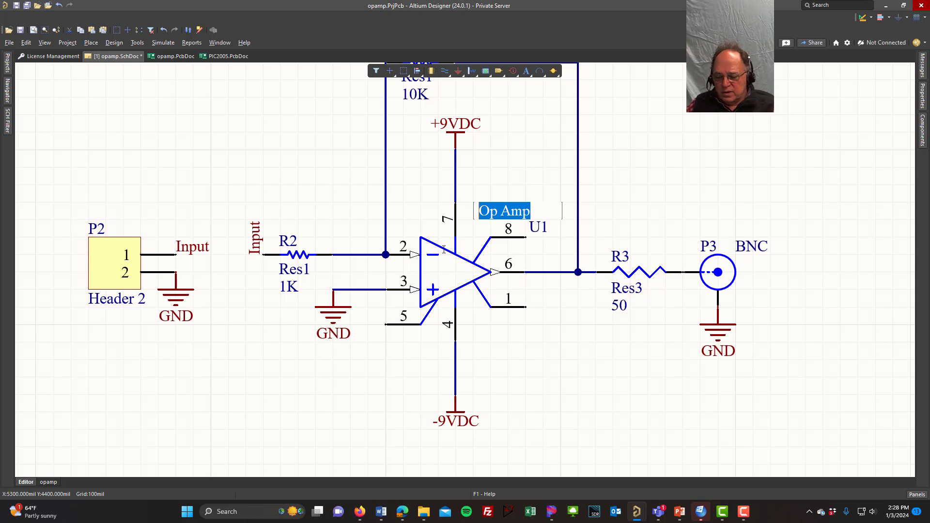
text(LM7)
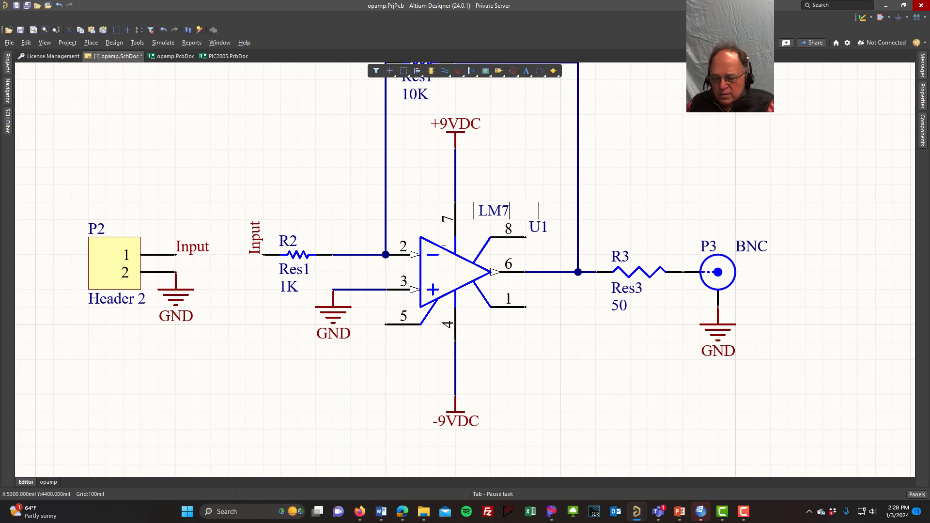
text(41)
click(444, 250)
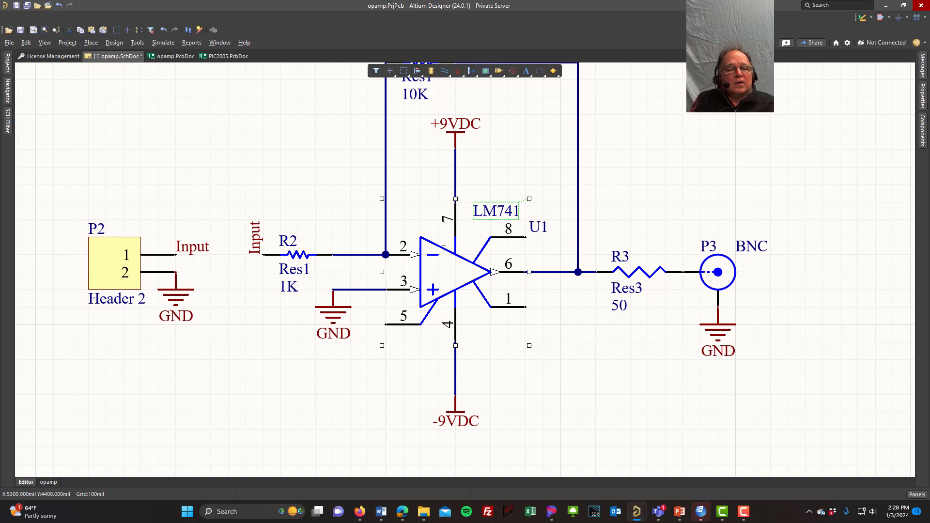
click(255, 124)
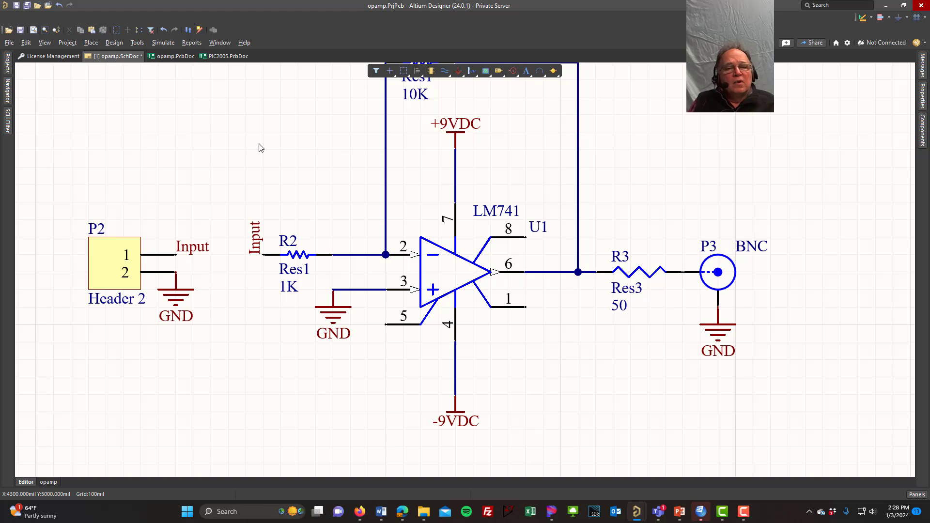
click(25, 7)
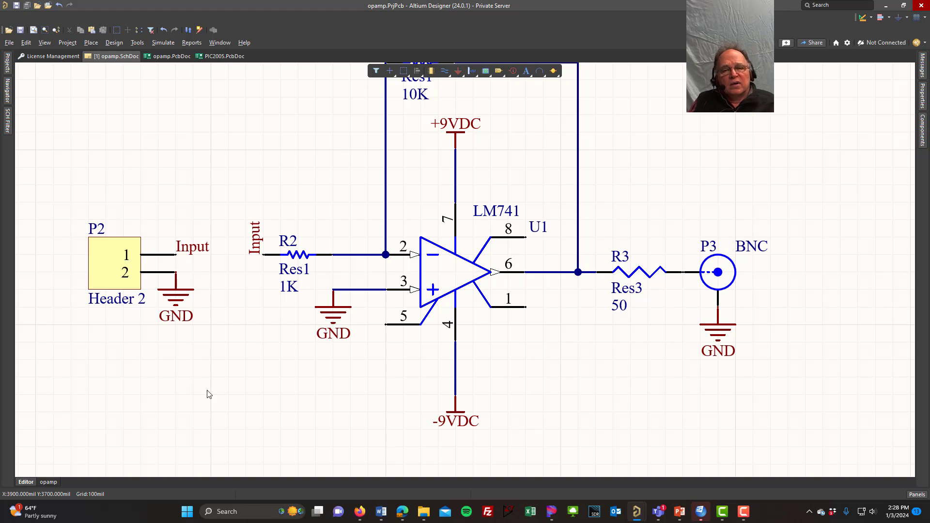
right_drag(696, 168, 687, 202)
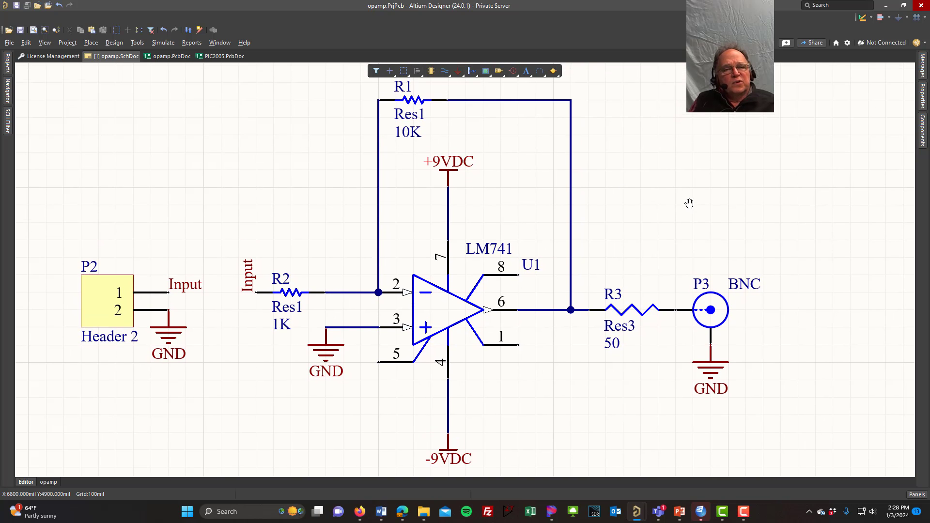